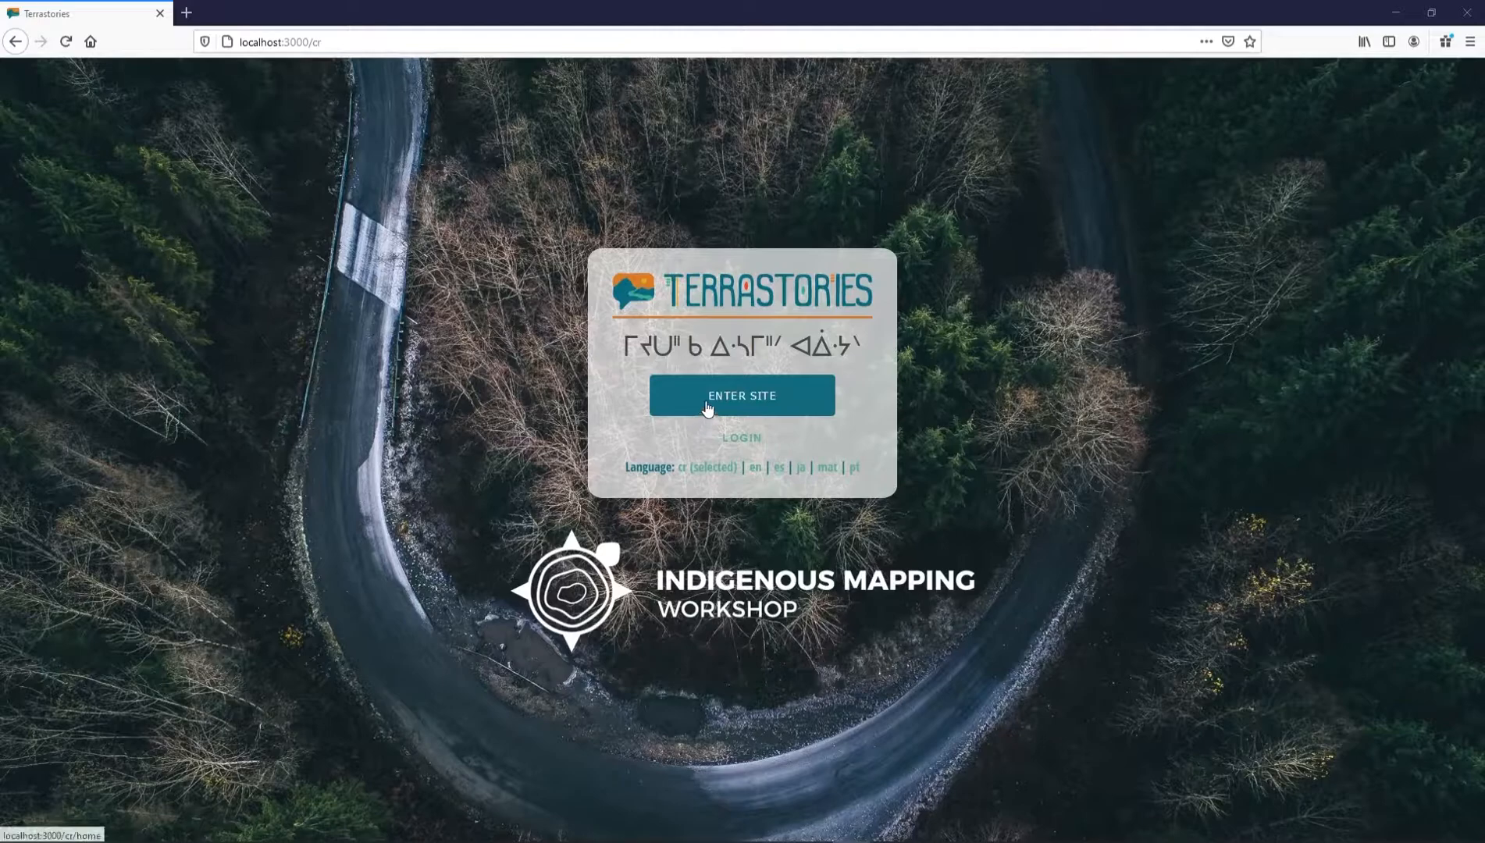
Browse the public story map, viewing the Saskatchewan place details, and return to the welcome page
left_click(707, 405)
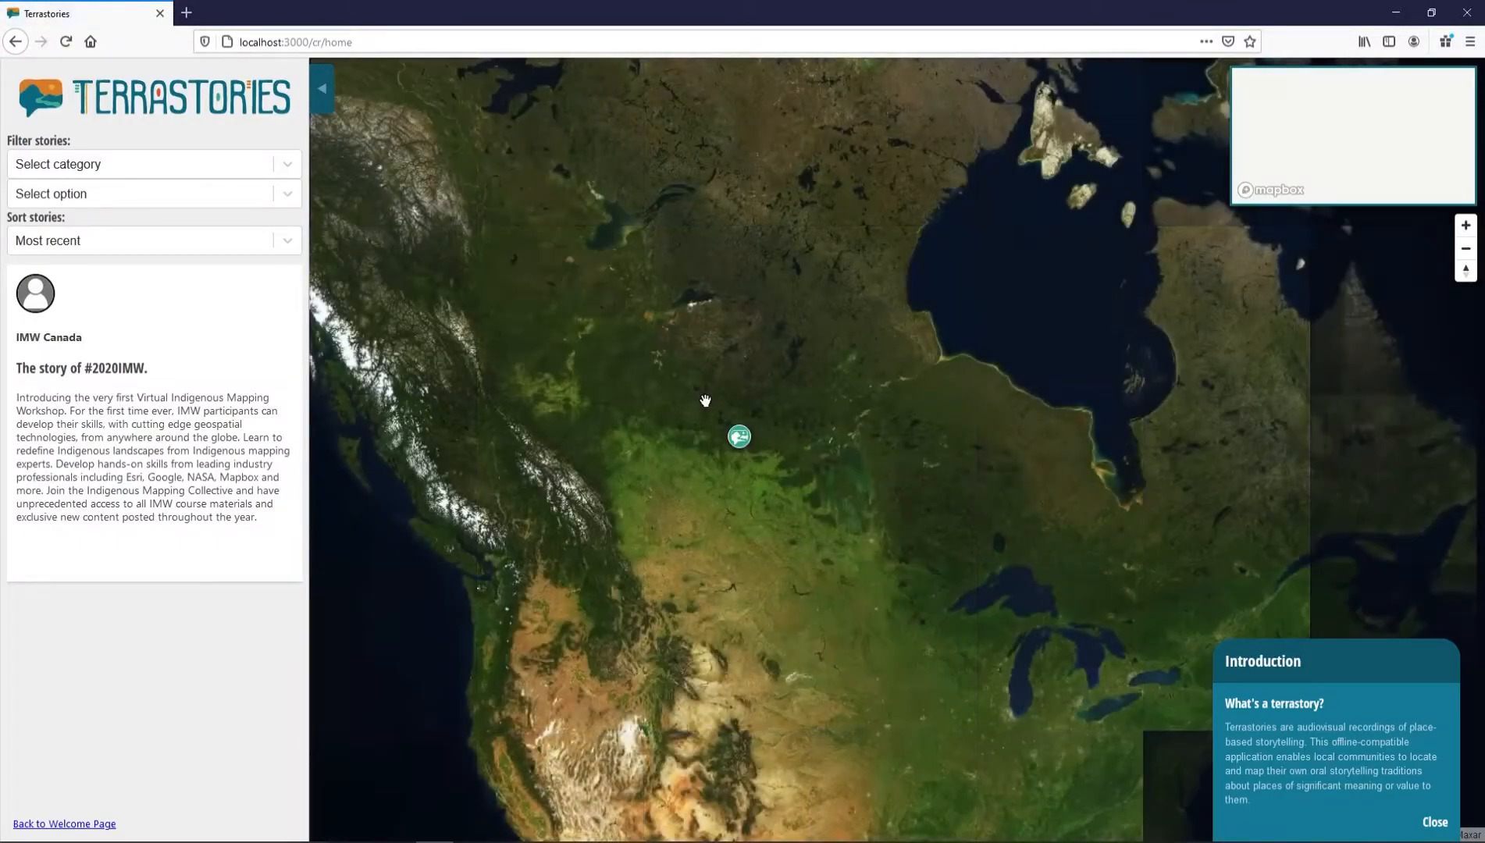
left_click(151, 489)
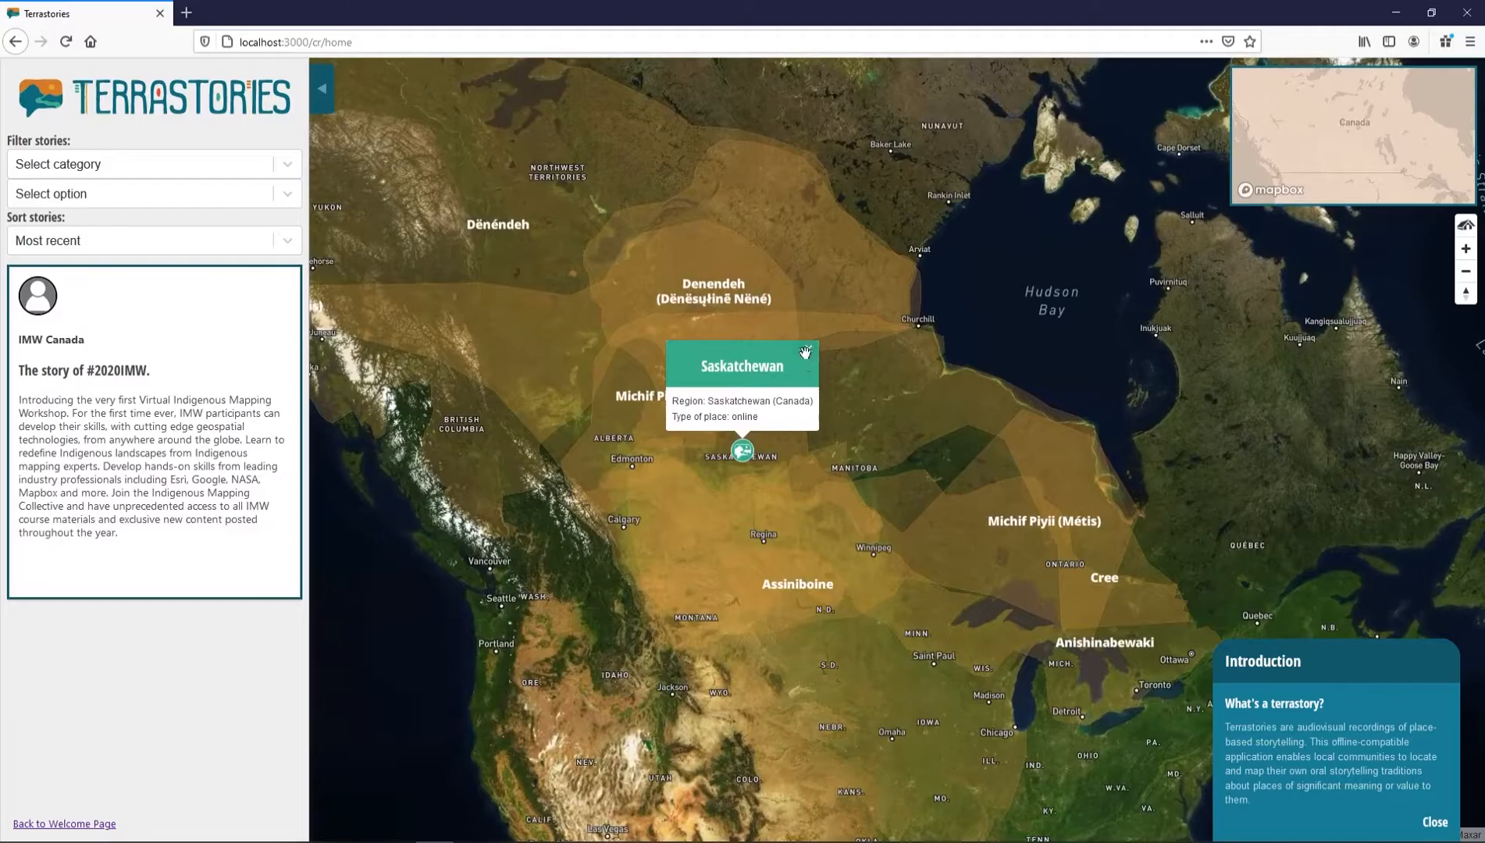
left_click(808, 350)
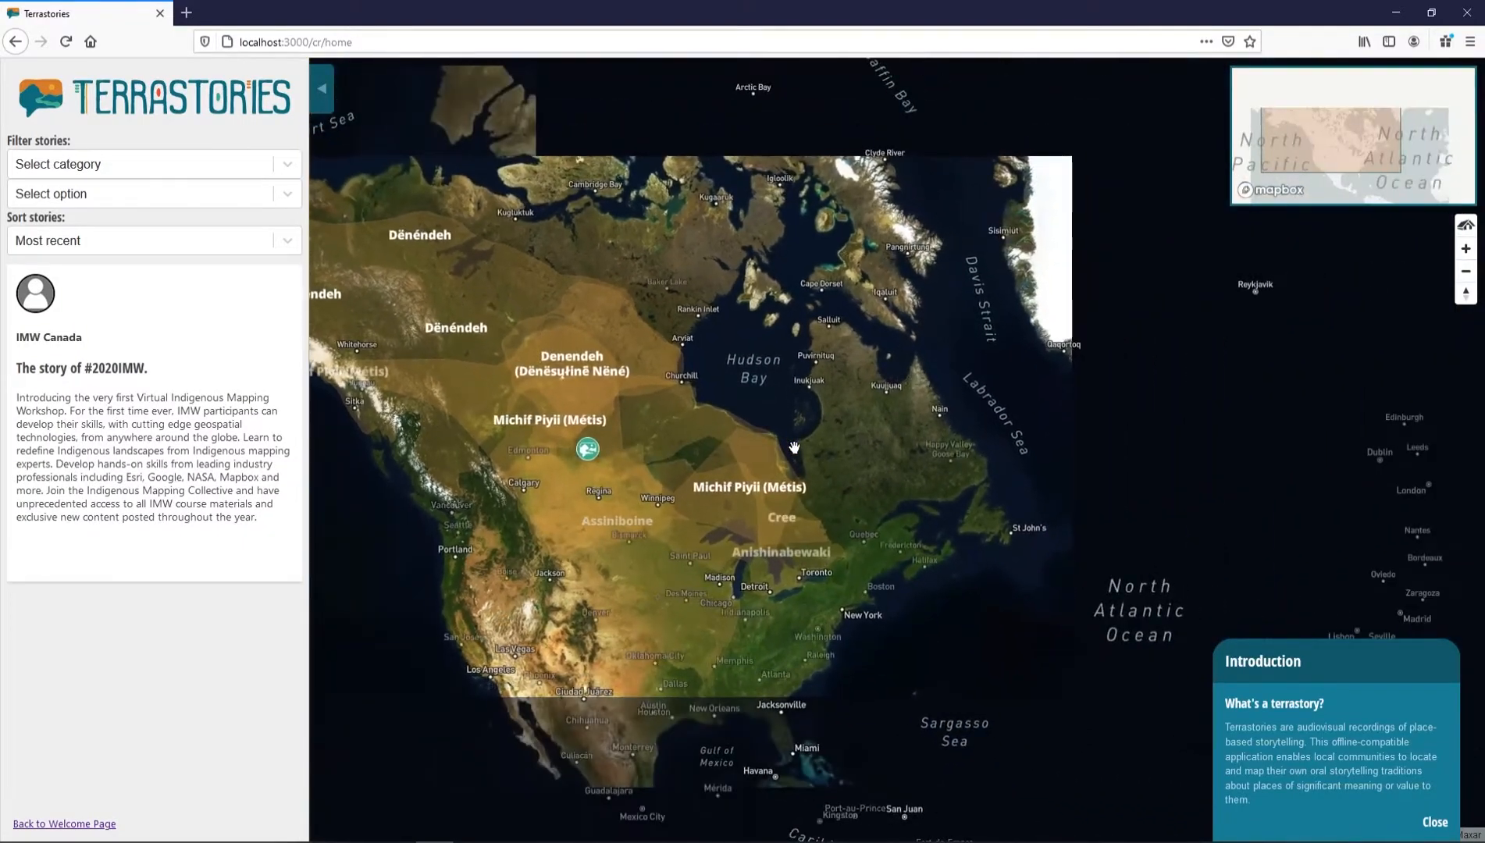
left_click(584, 460)
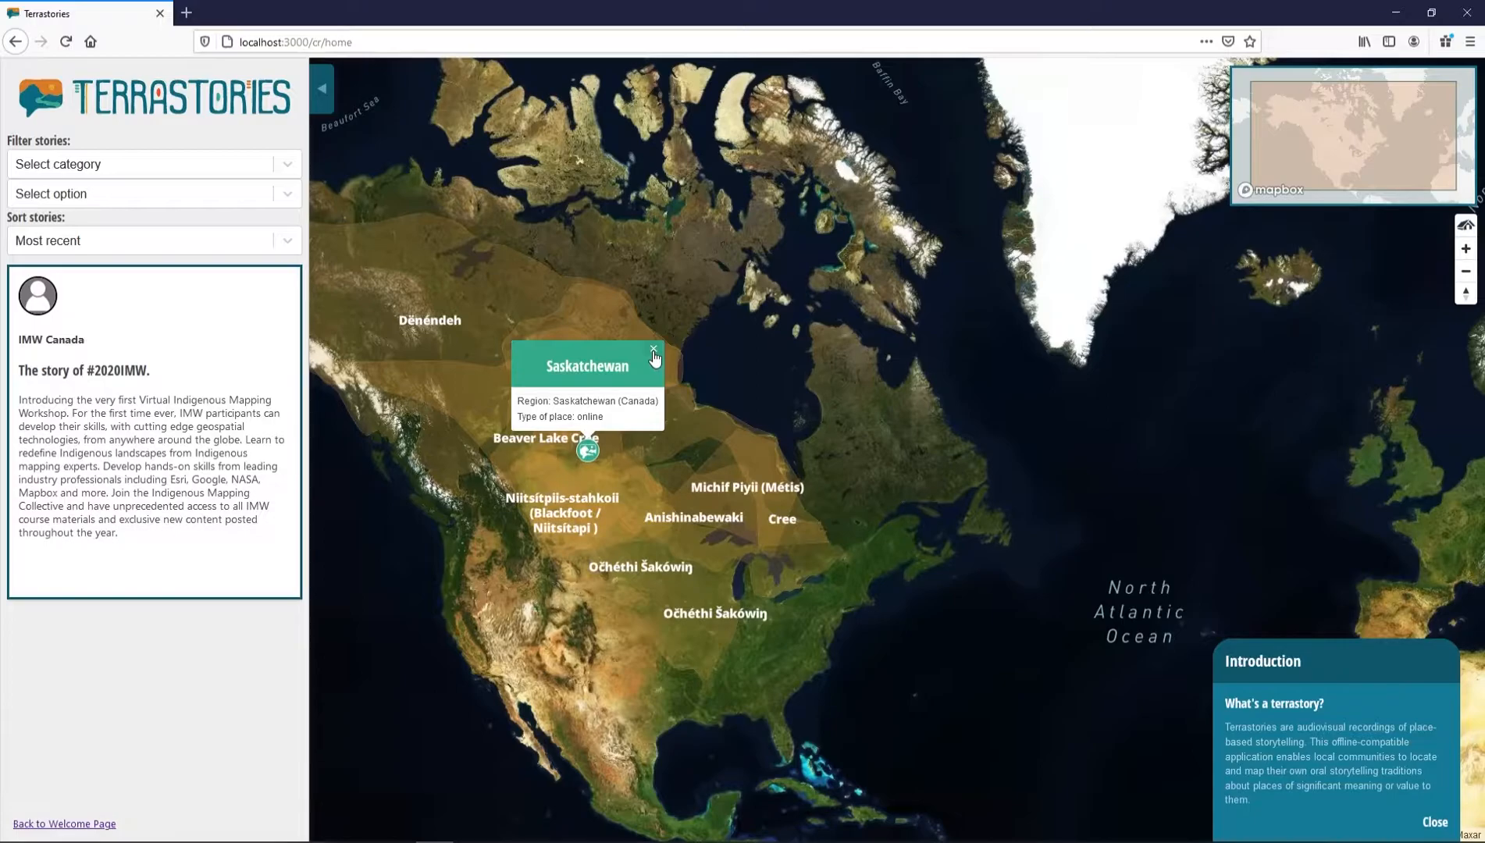
left_click(653, 350)
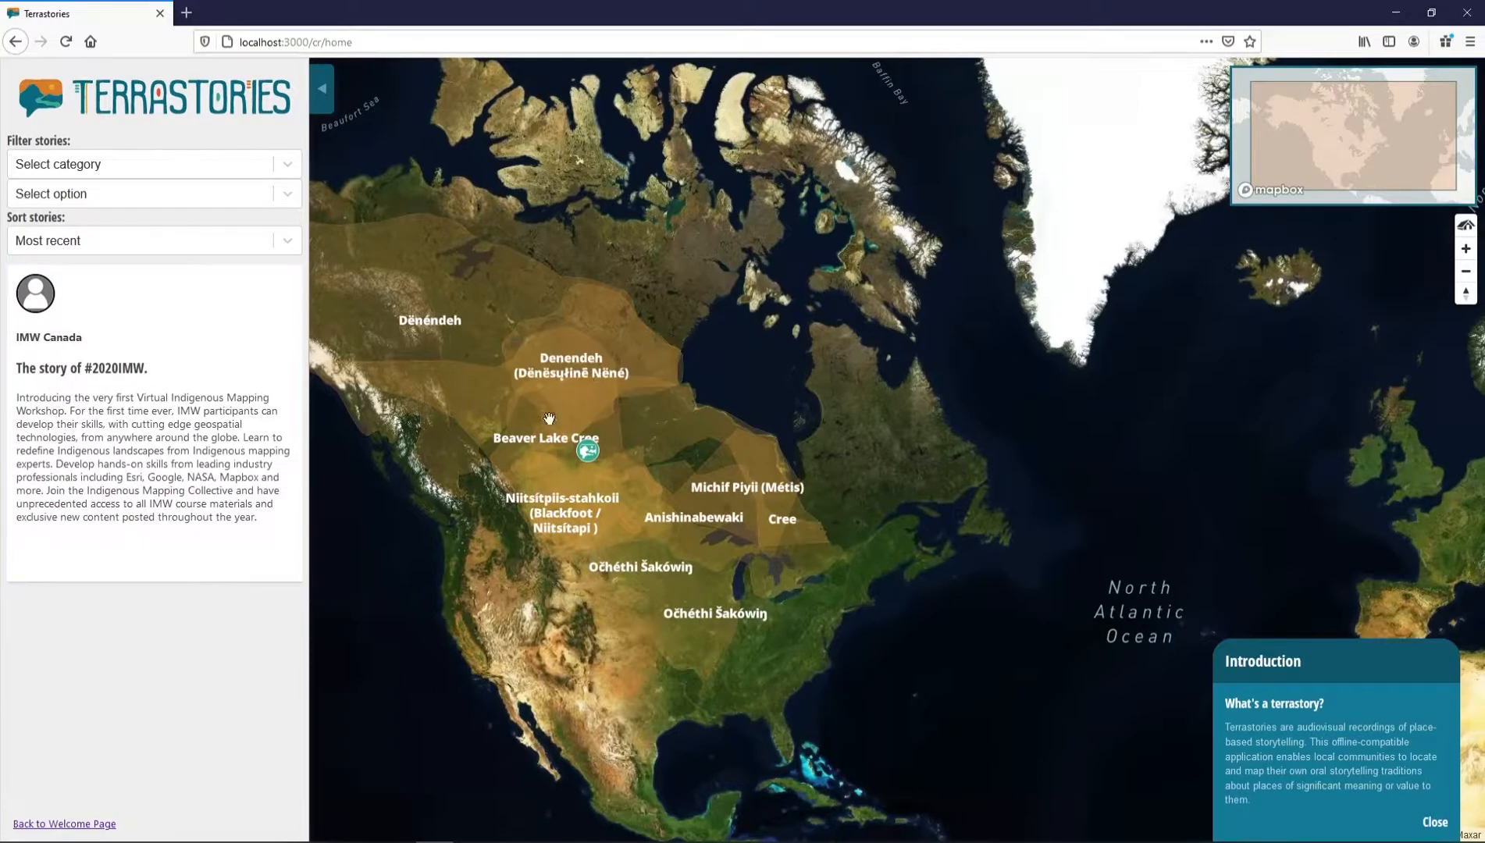
left_click(68, 825)
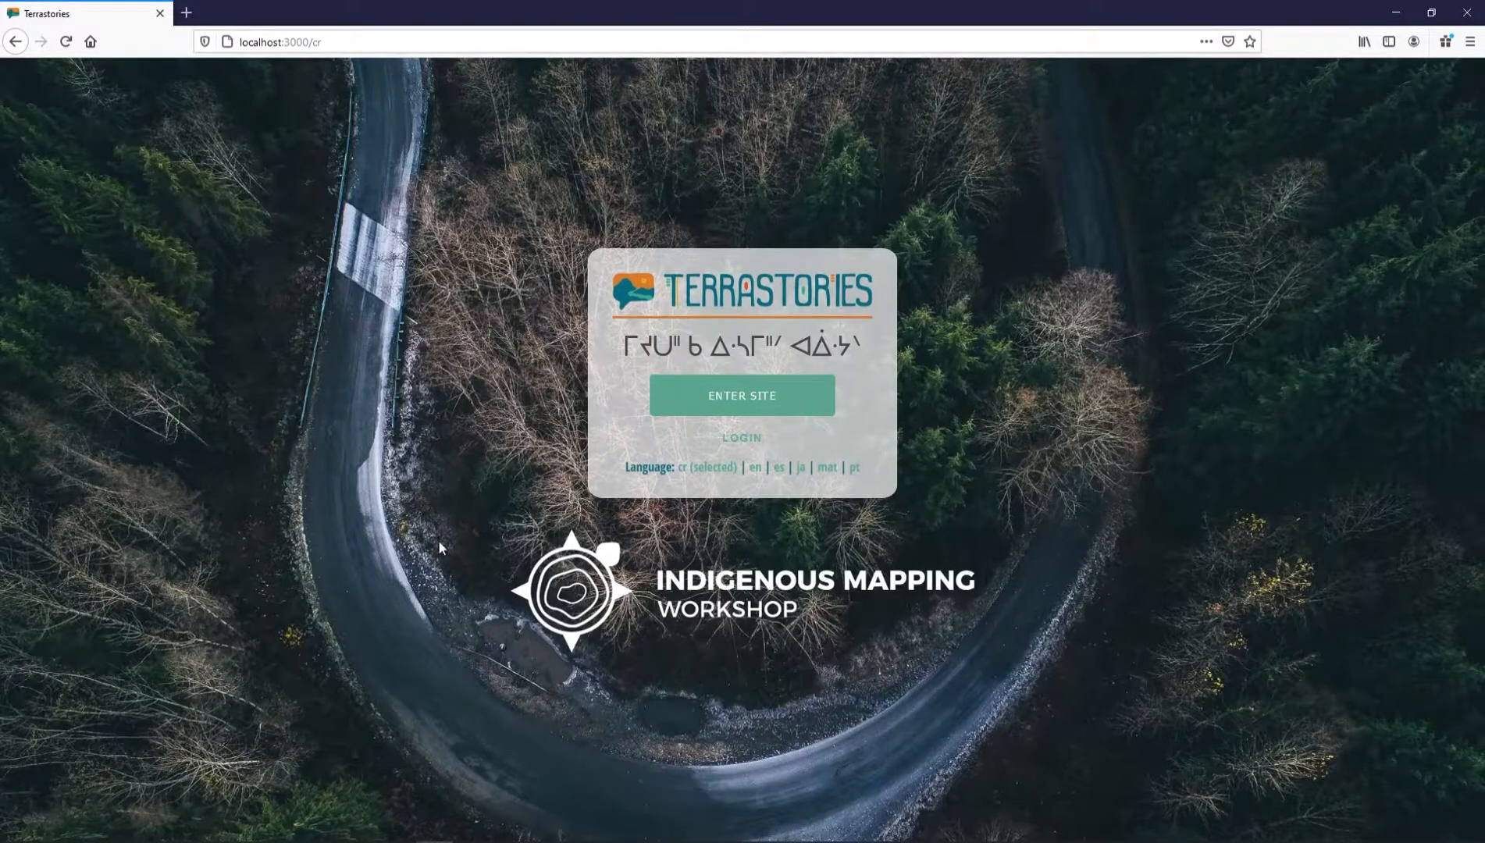
Log in with the editor account's e-mail and password, declining Firefox's offer to save the login
left_click(738, 441)
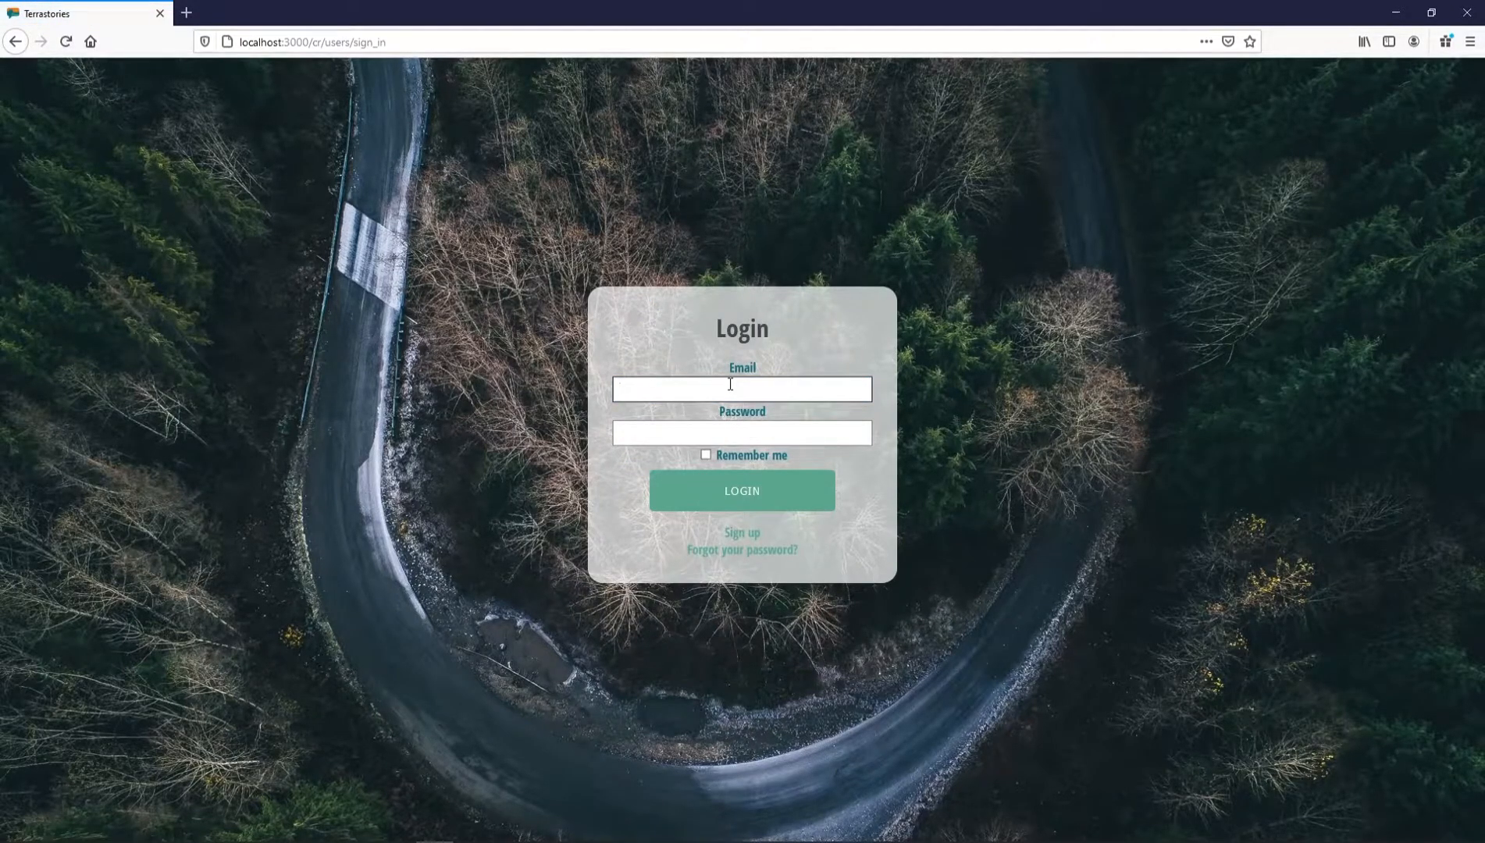
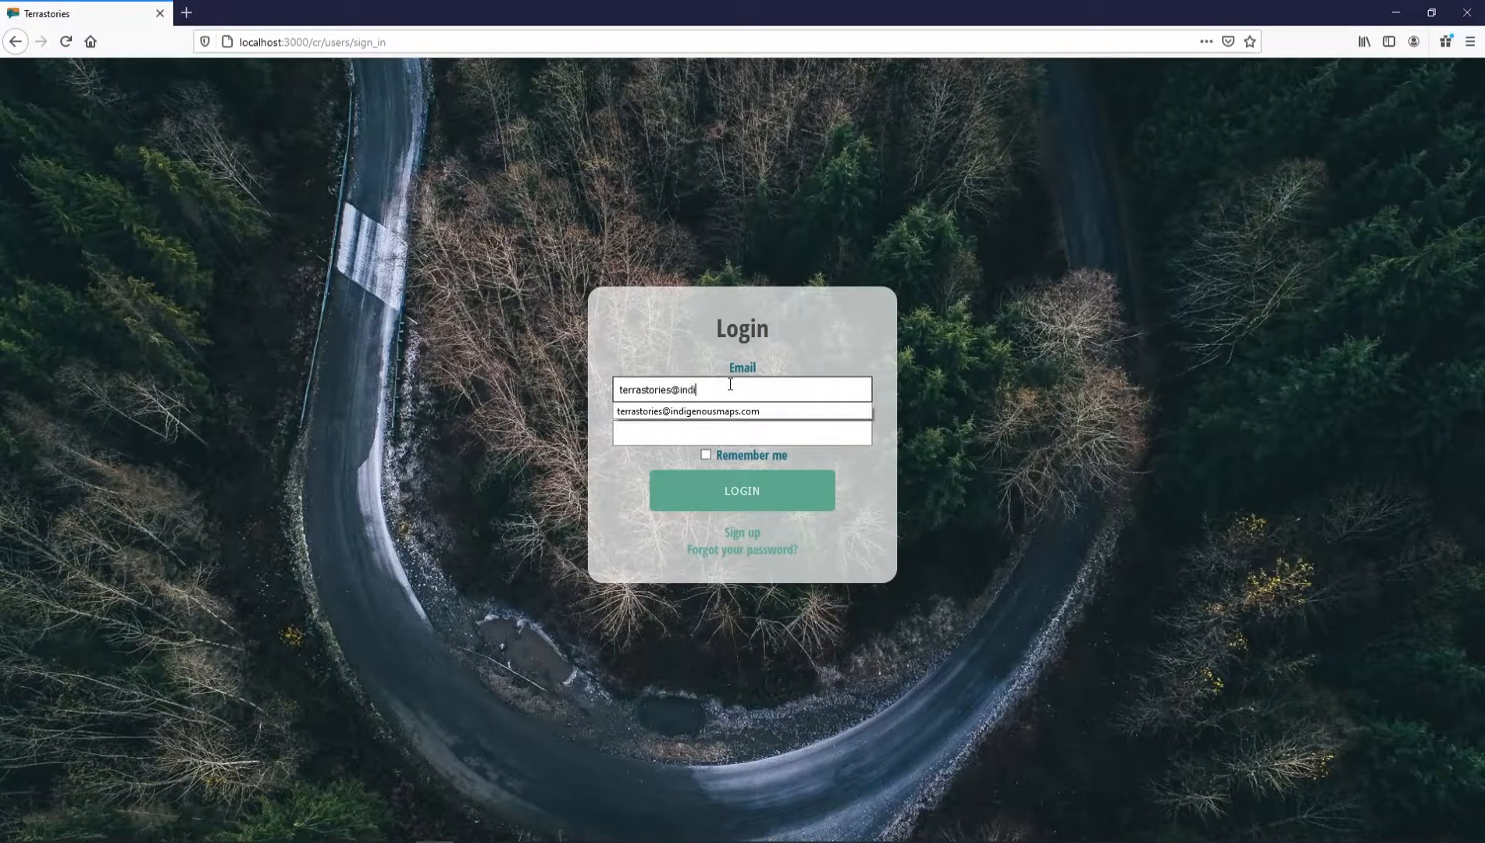
key("Tab")
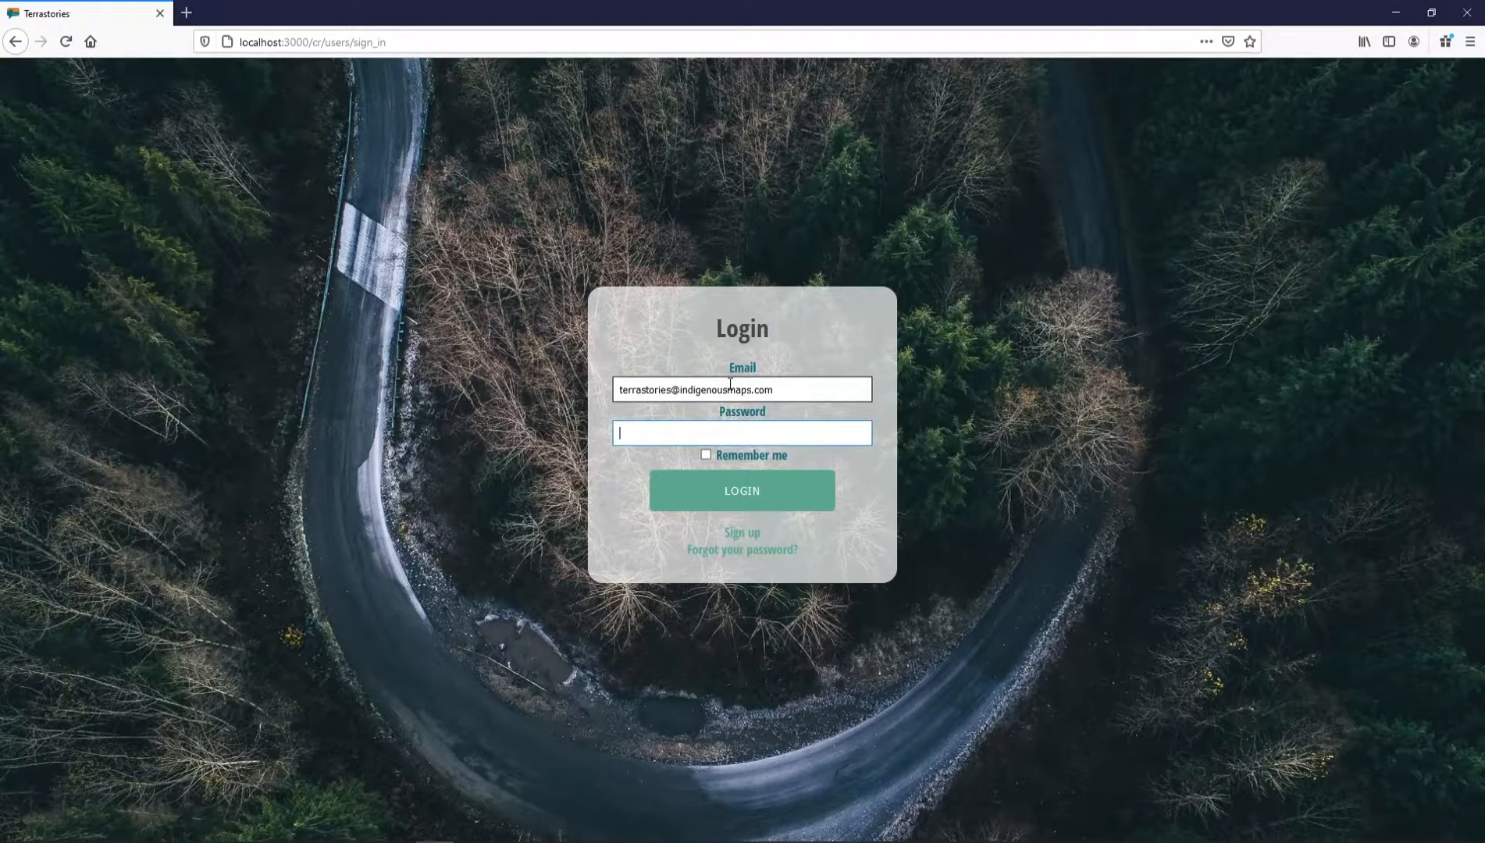
type("terrastories")
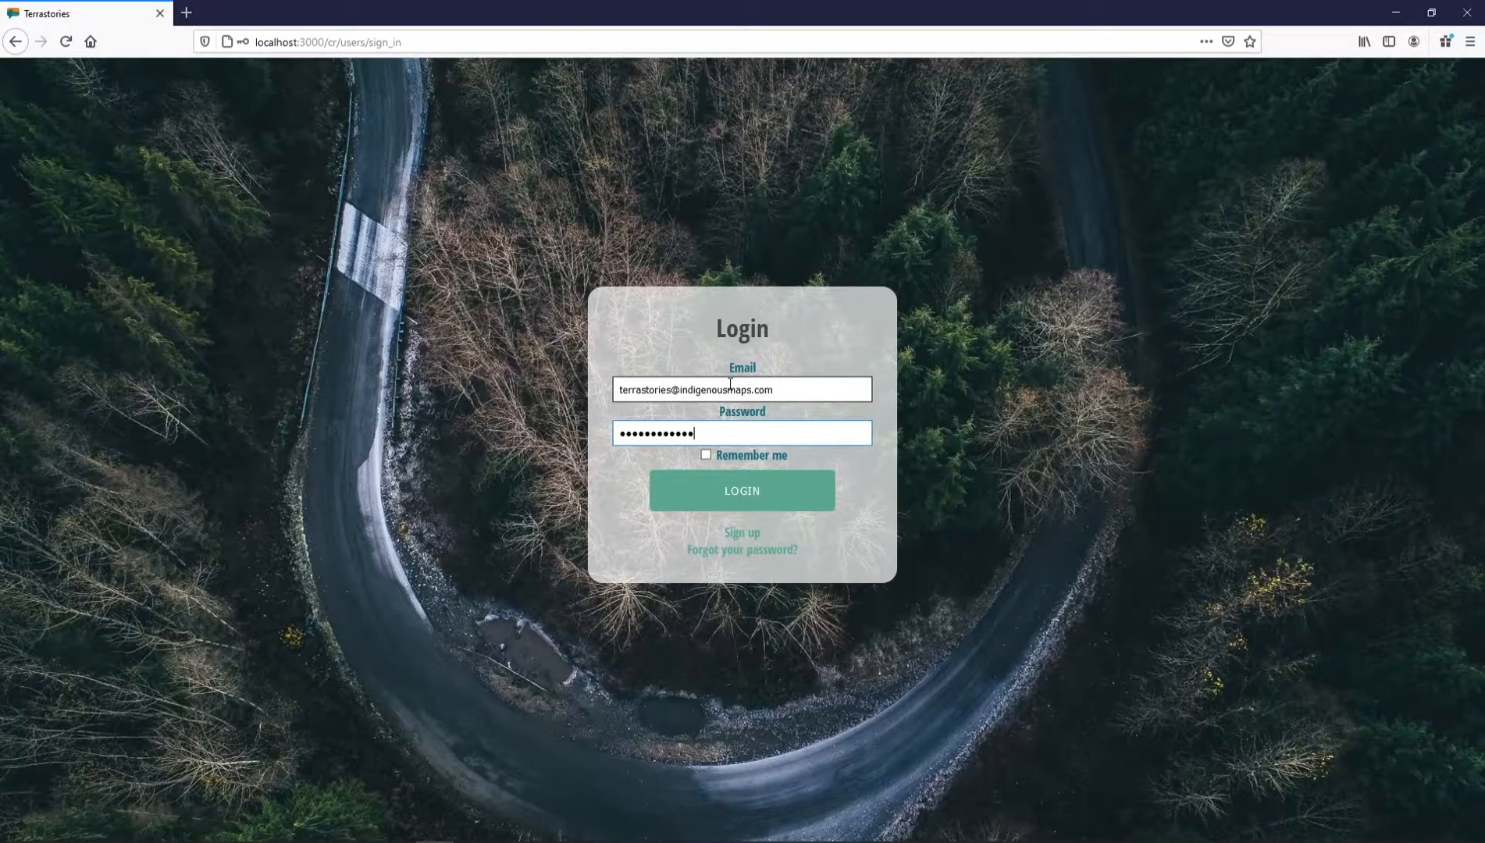
key("Return")
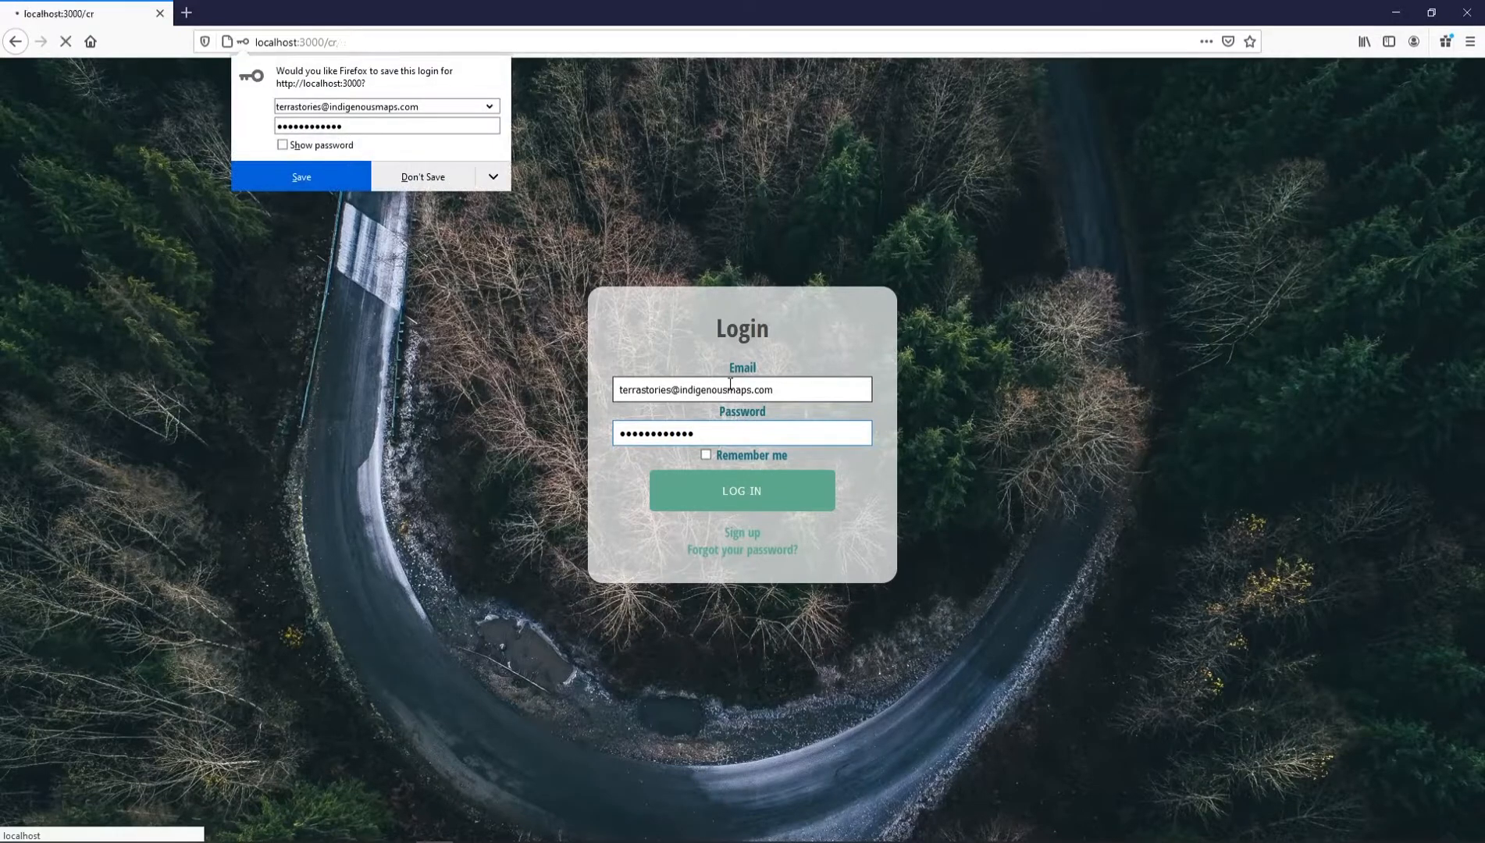
left_click(441, 171)
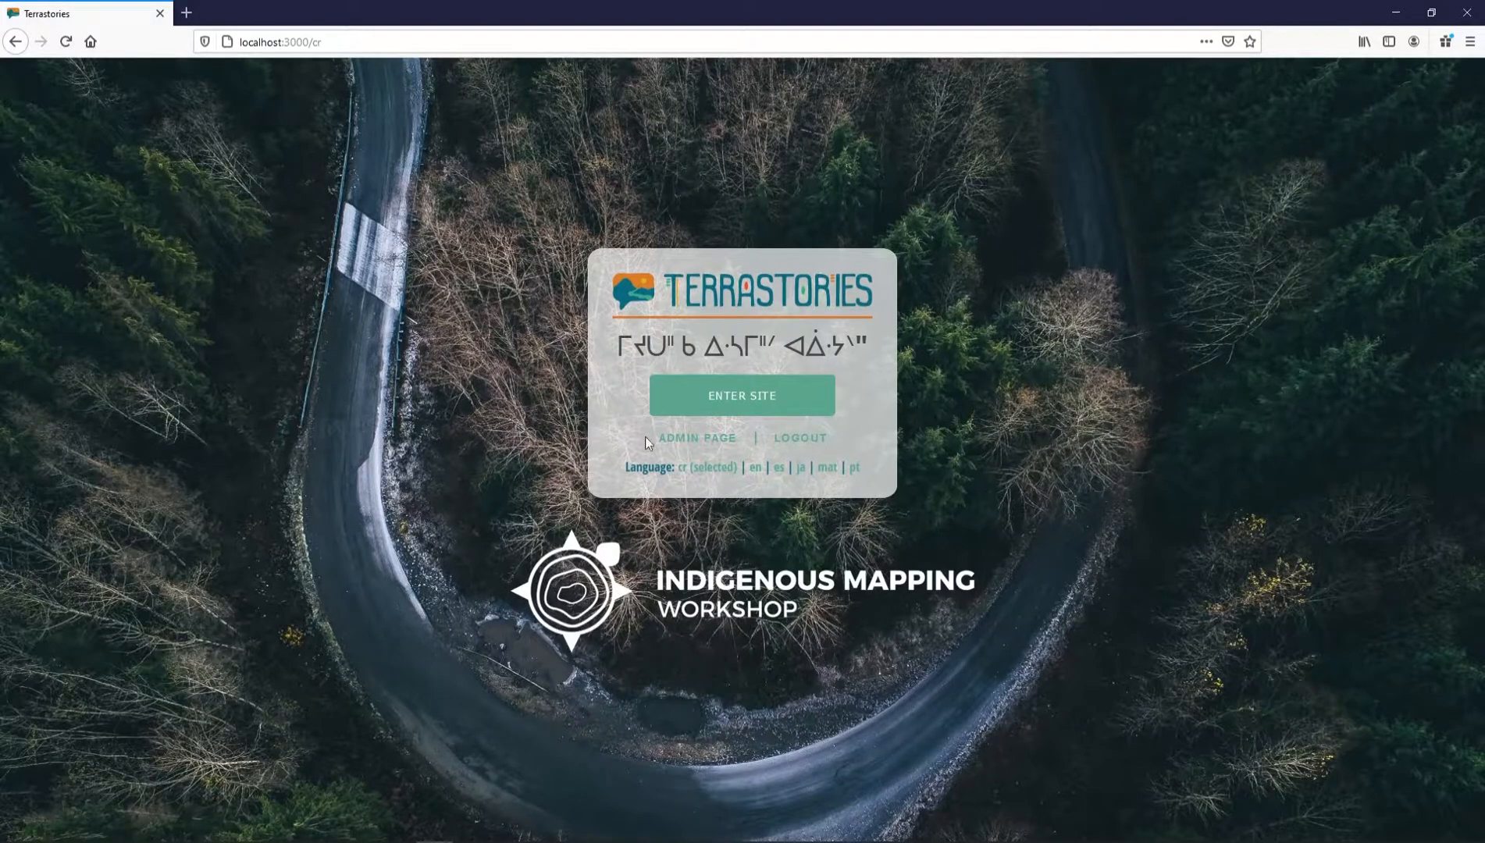
Open the admin page and view the Speakers, Stories and Places lists in turn
left_click(691, 438)
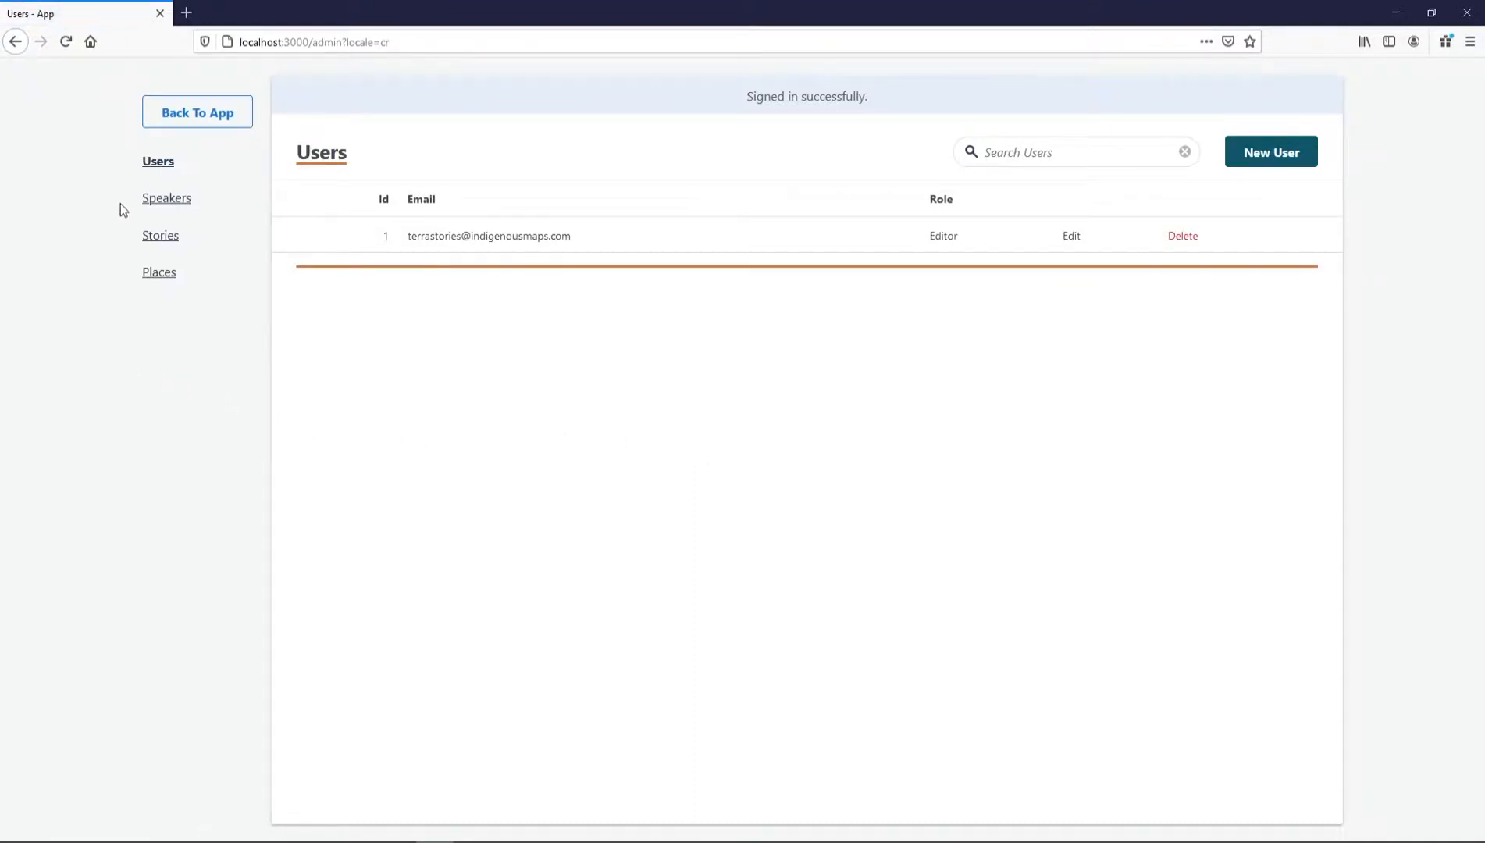
left_click(156, 205)
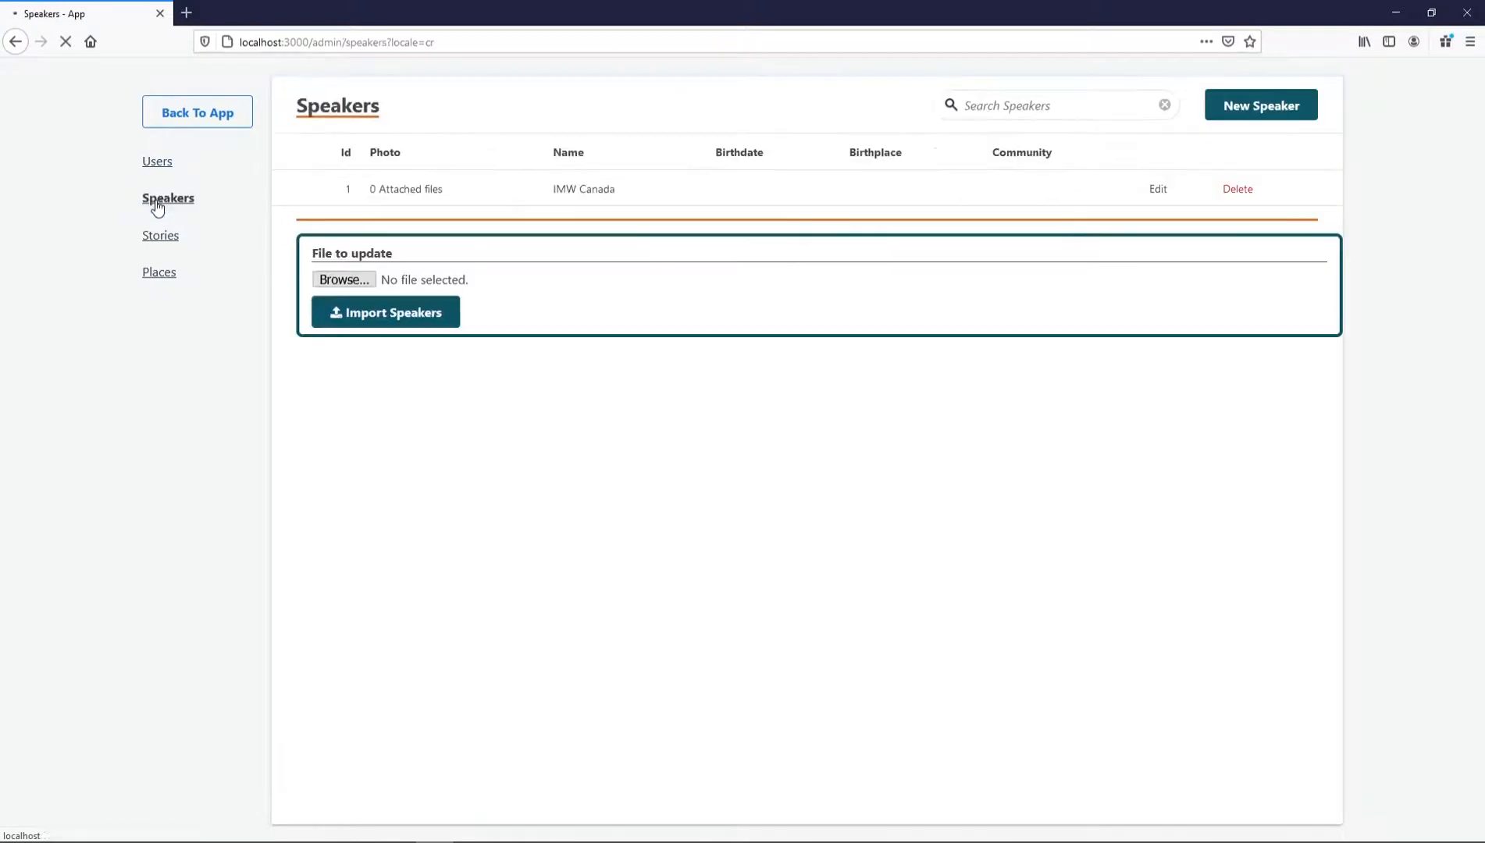
left_click(153, 245)
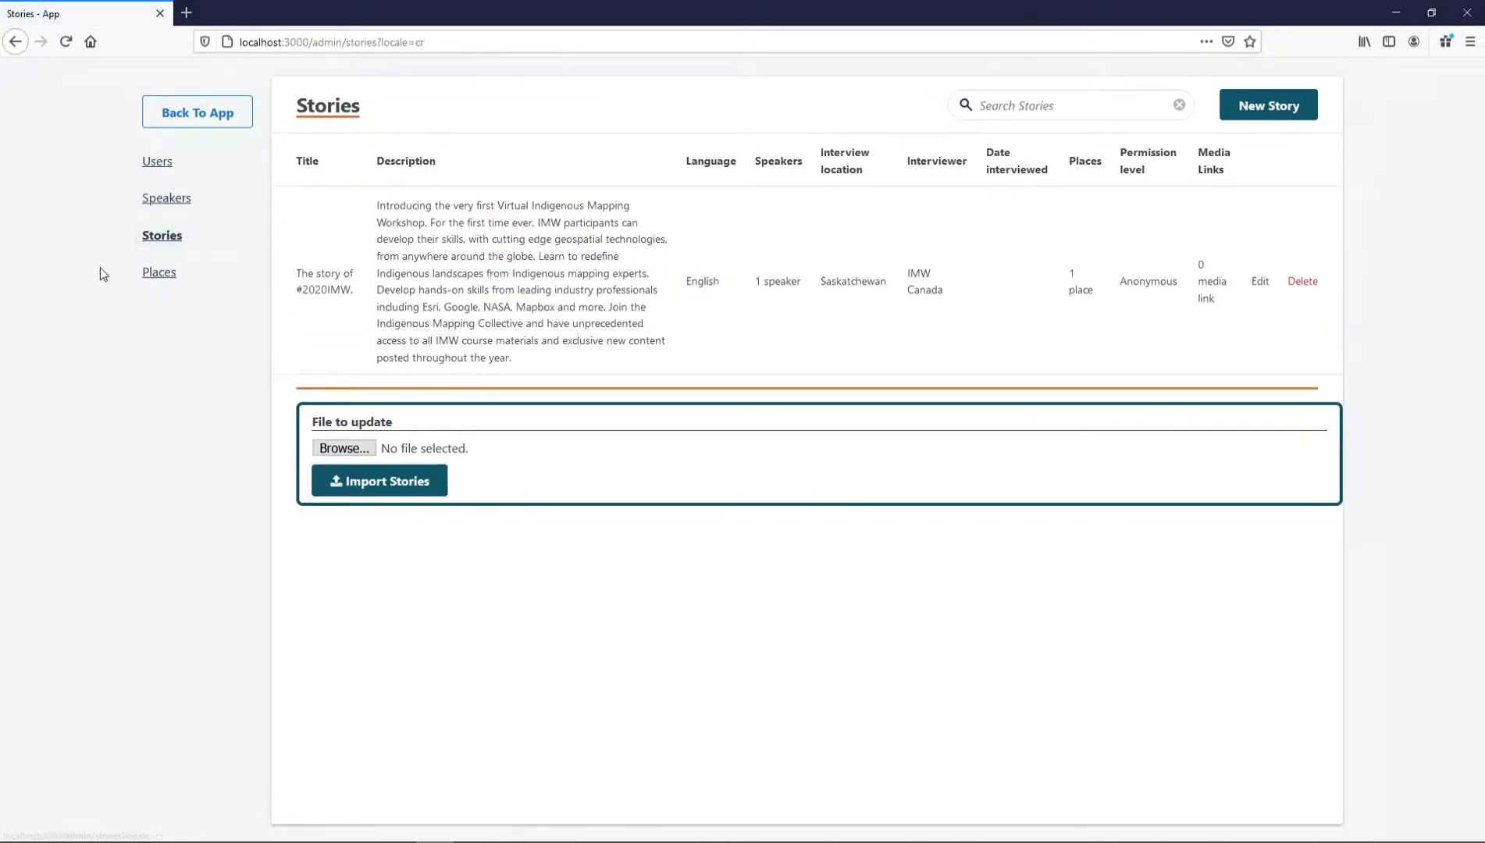
left_click(157, 274)
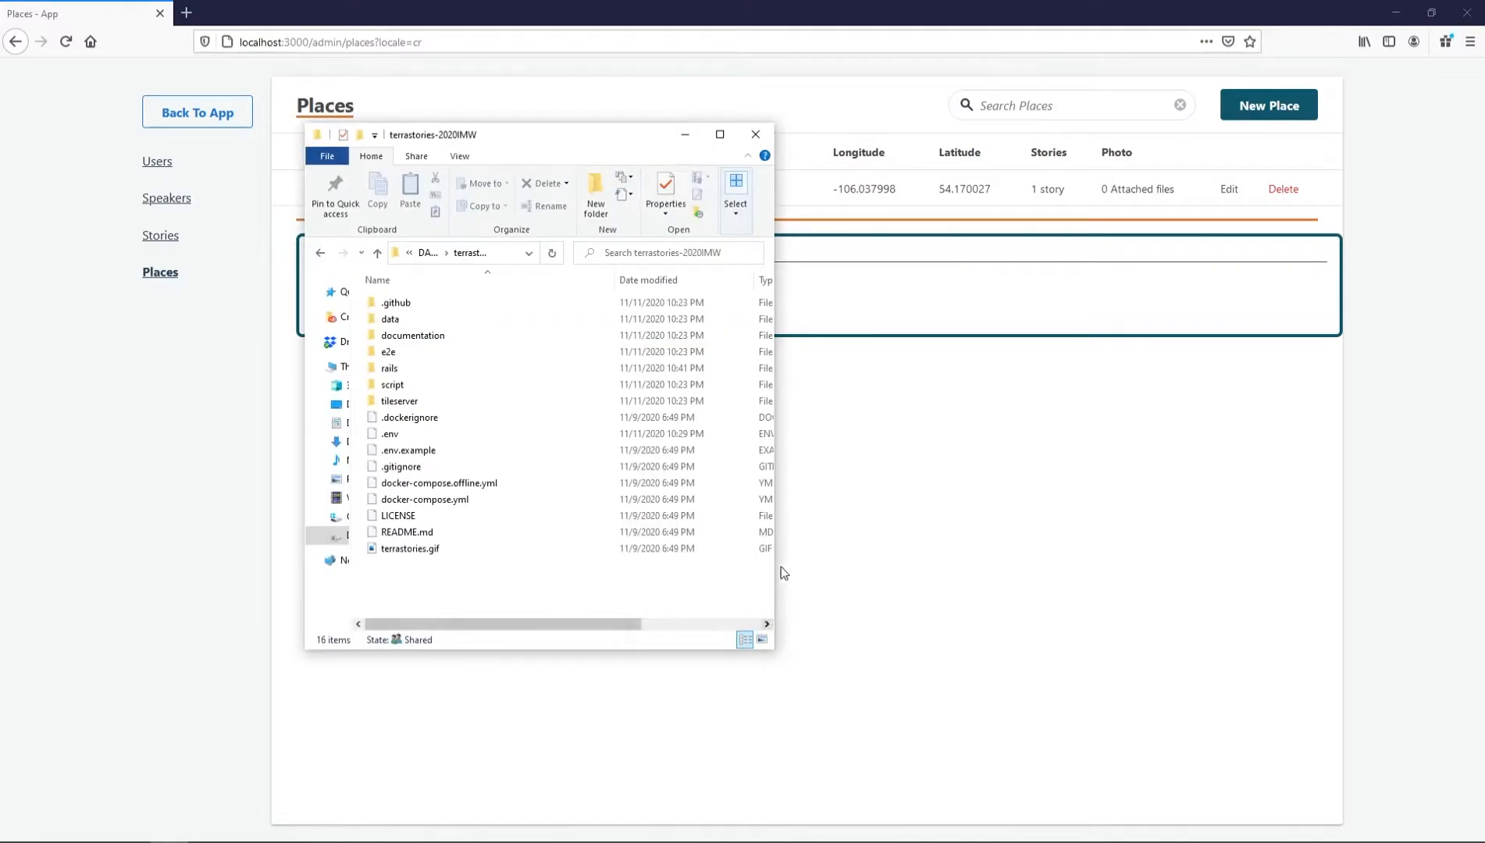
Widen File Explorer and open data > import > media in the terrastories-2020IMW folder
left_click_drag(775, 566, 1001, 555)
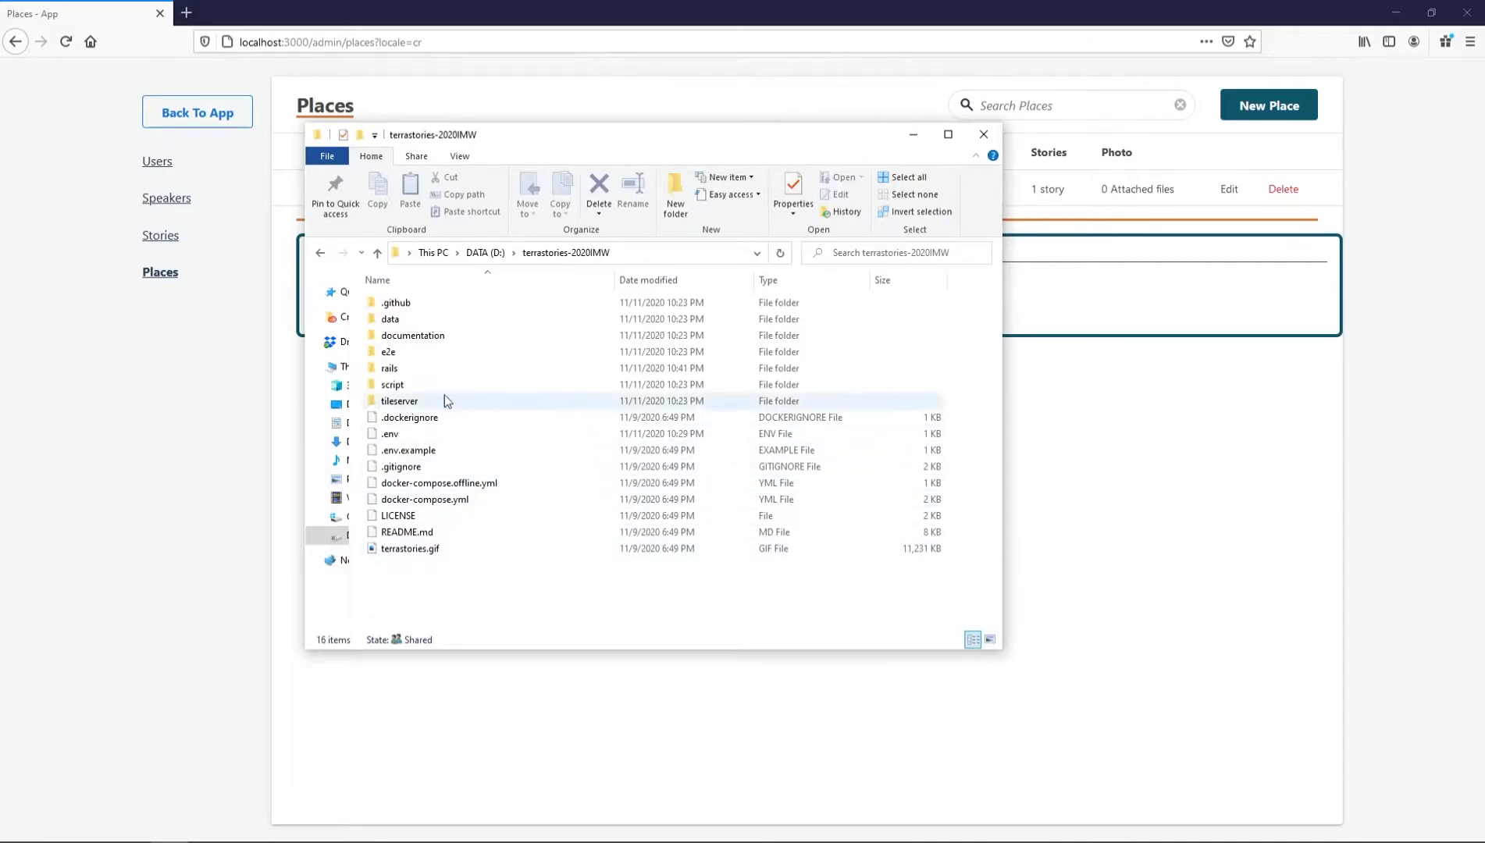
double_click(390, 318)
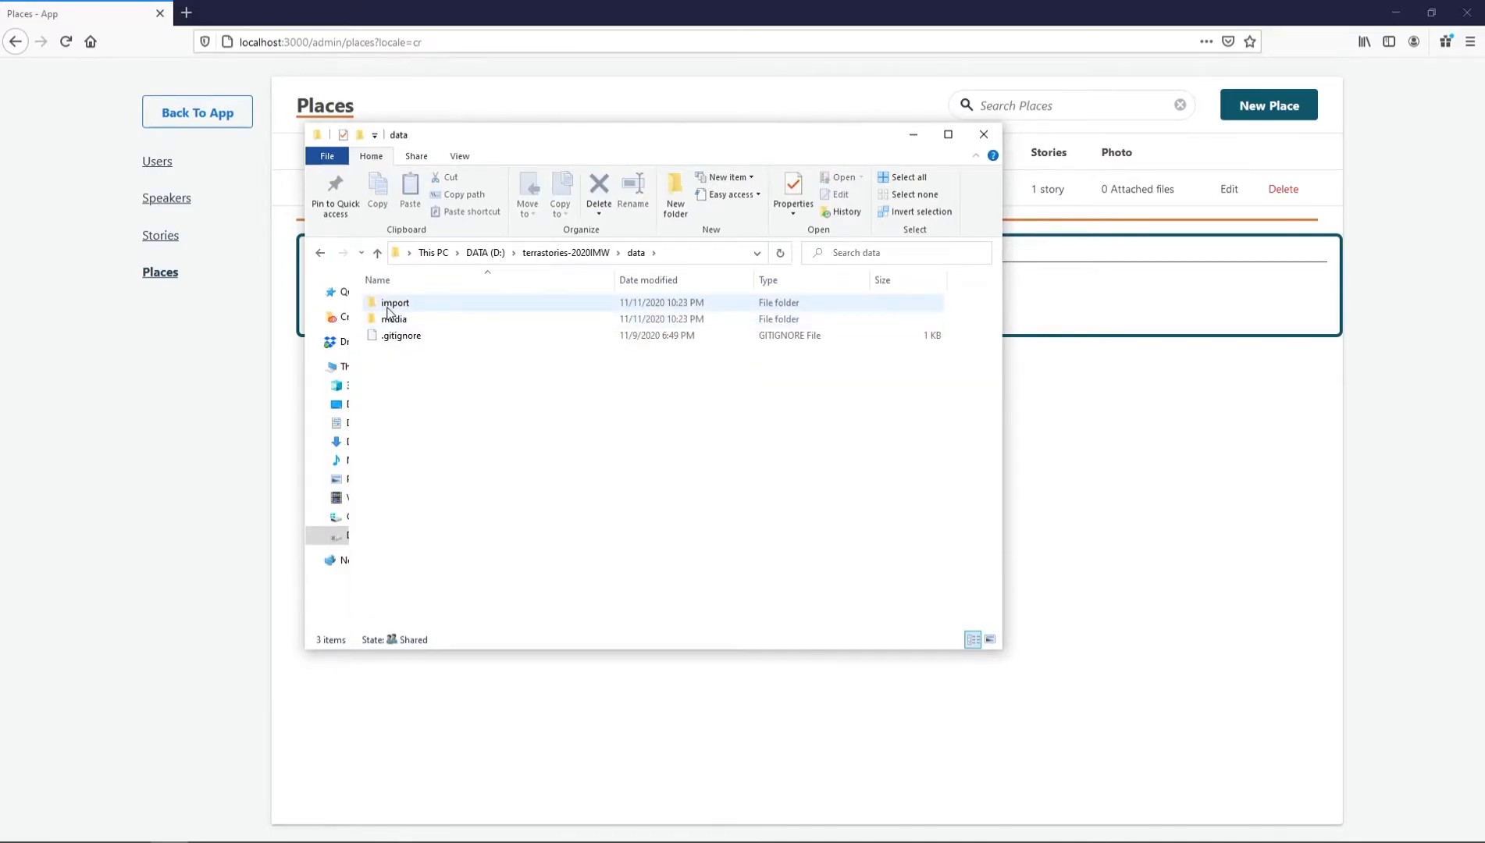
double_click(388, 306)
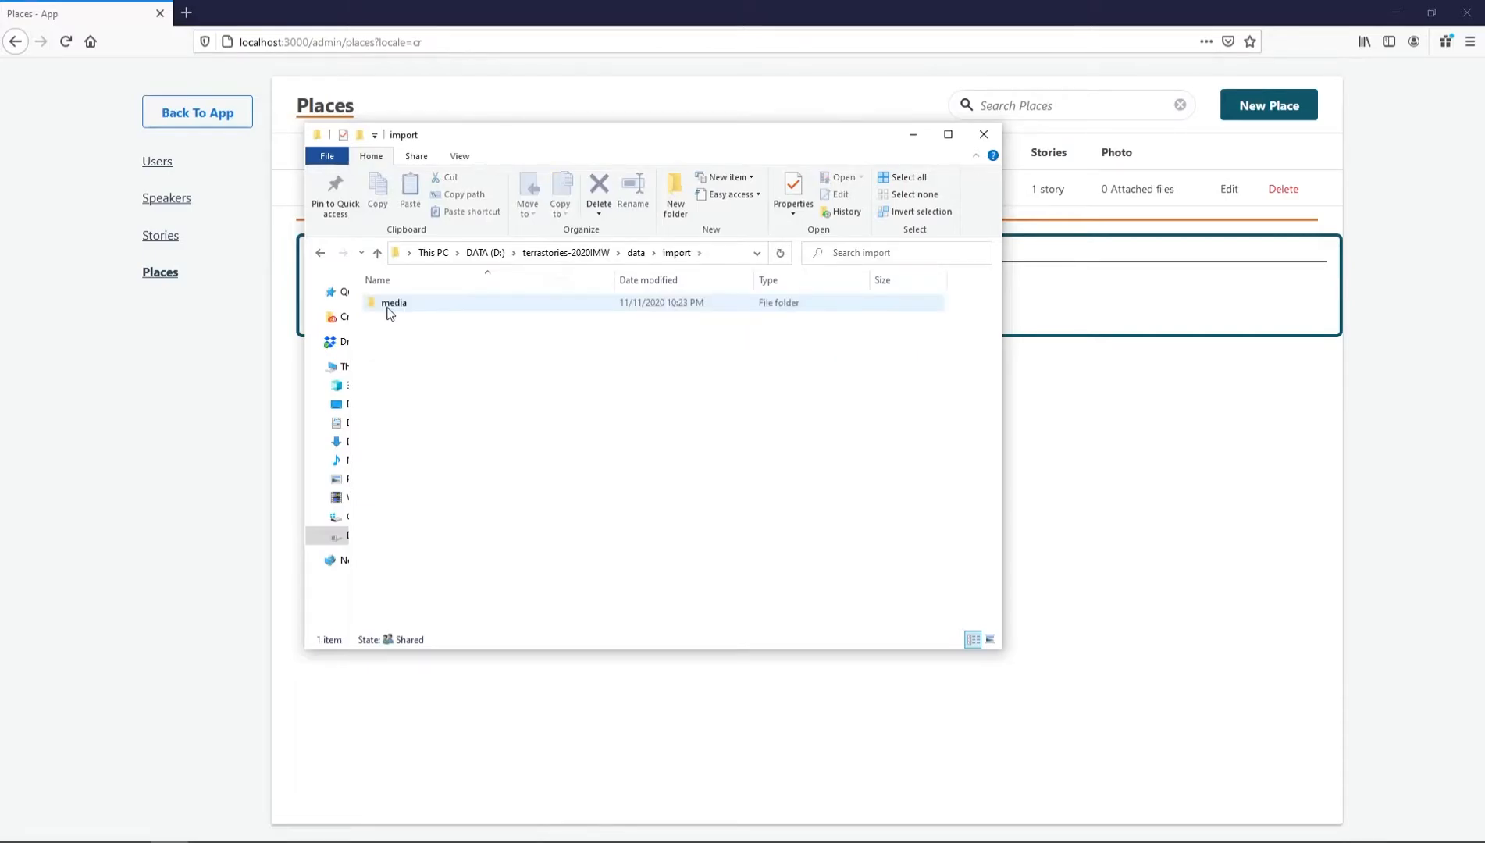
double_click(390, 306)
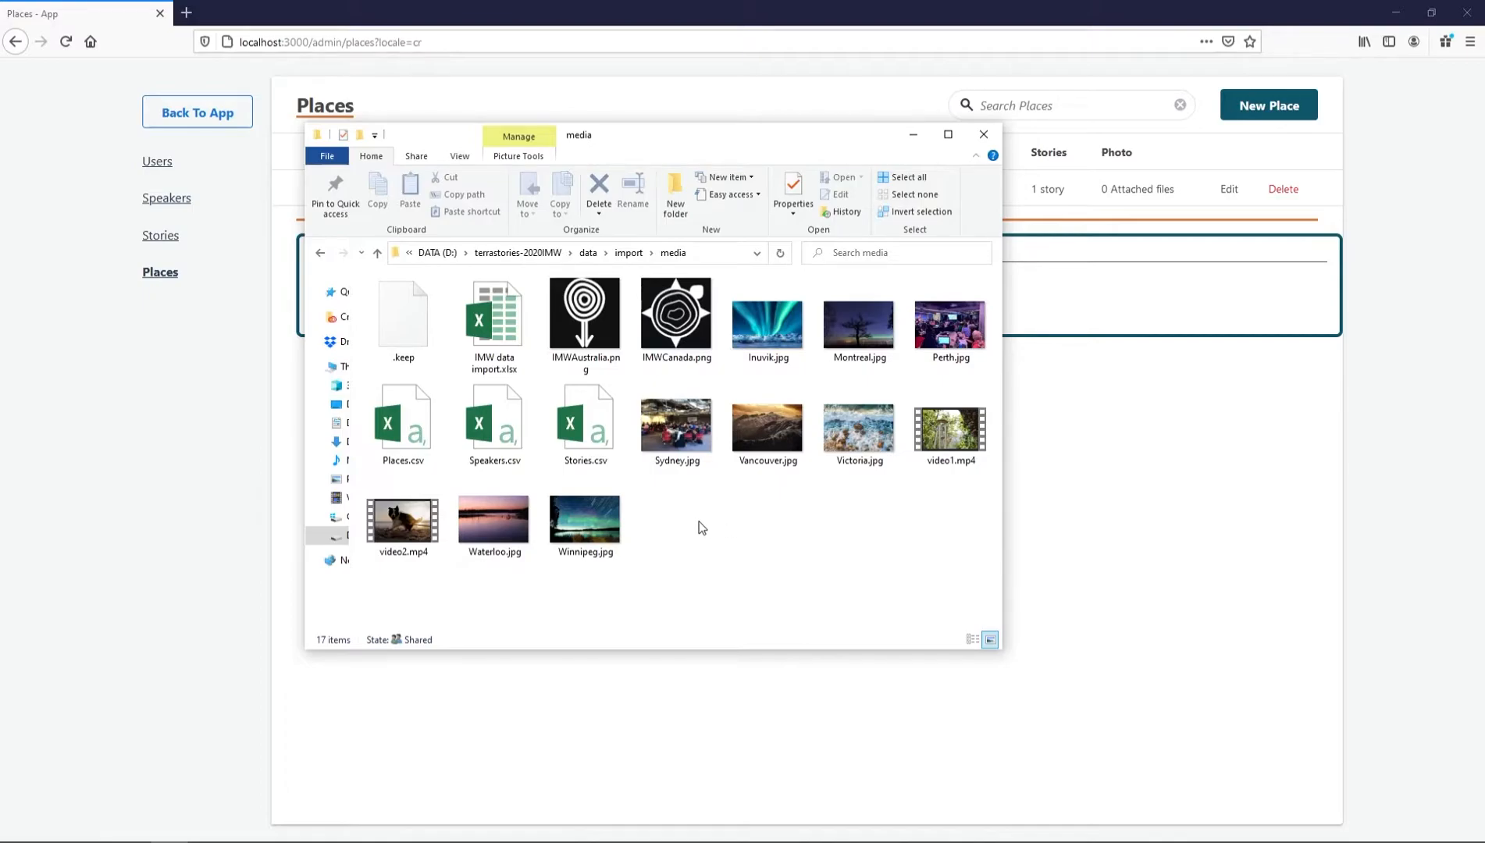
On the admin Places page, upload Places.csv from the media folder and run Import Places
left_click(138, 537)
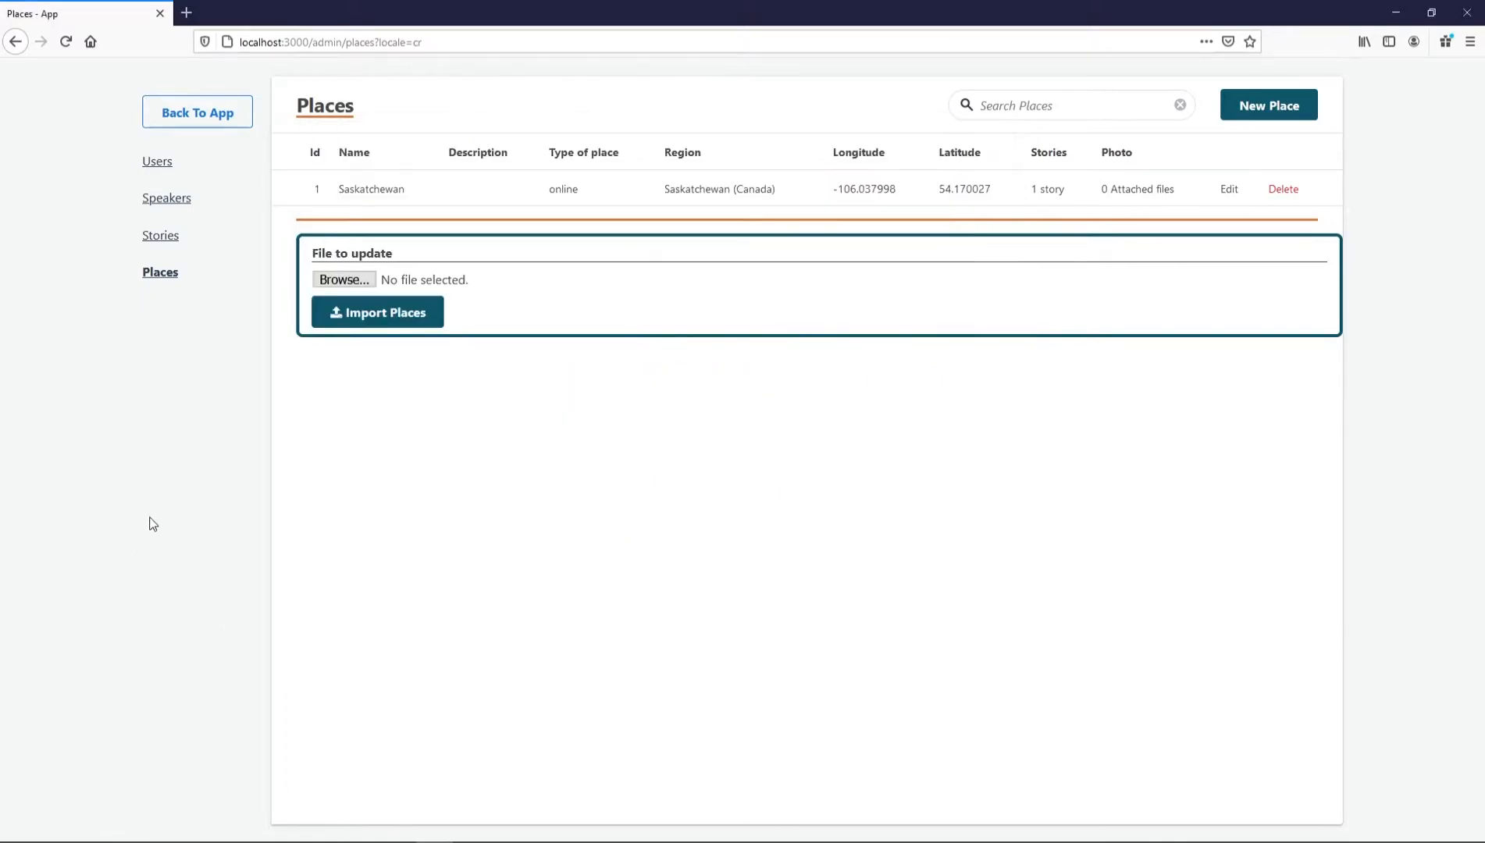
left_click(353, 284)
left_click(317, 147)
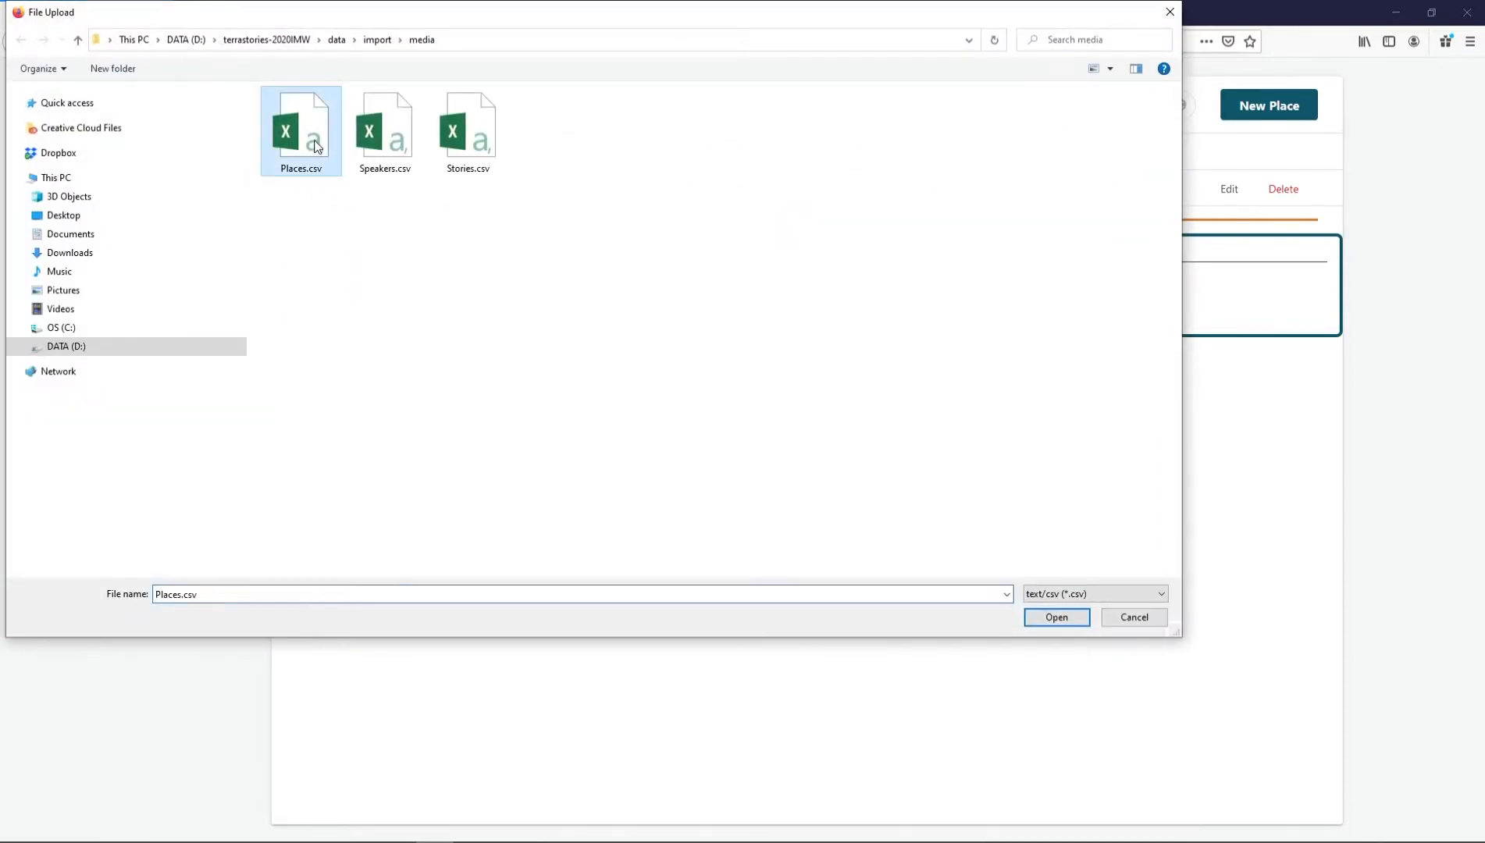
left_click(1056, 617)
left_click(344, 314)
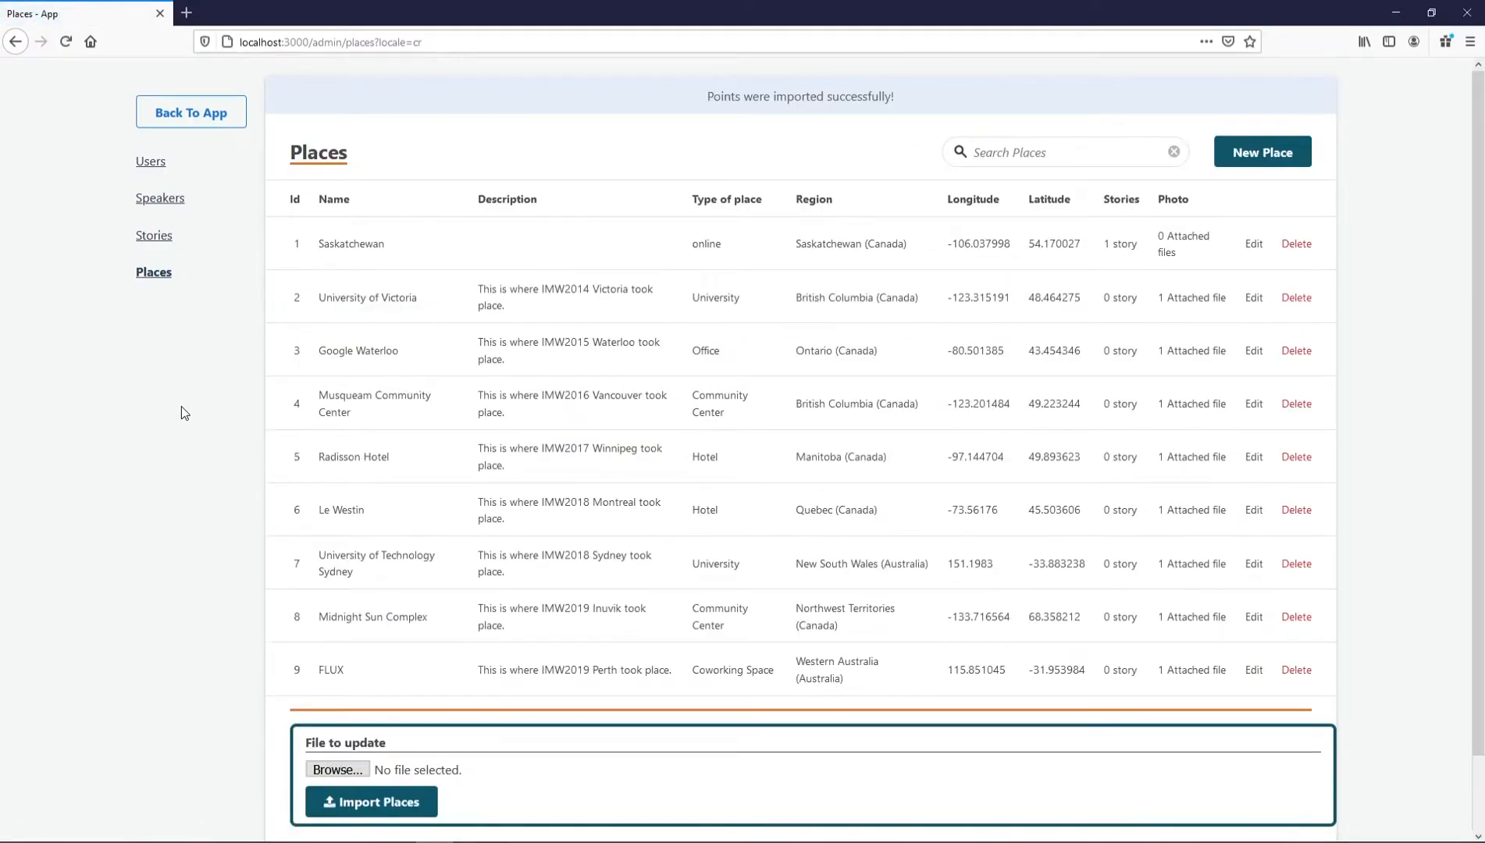
On the Speakers admin page, choose Speakers.csv and run Import Speakers
left_click(145, 202)
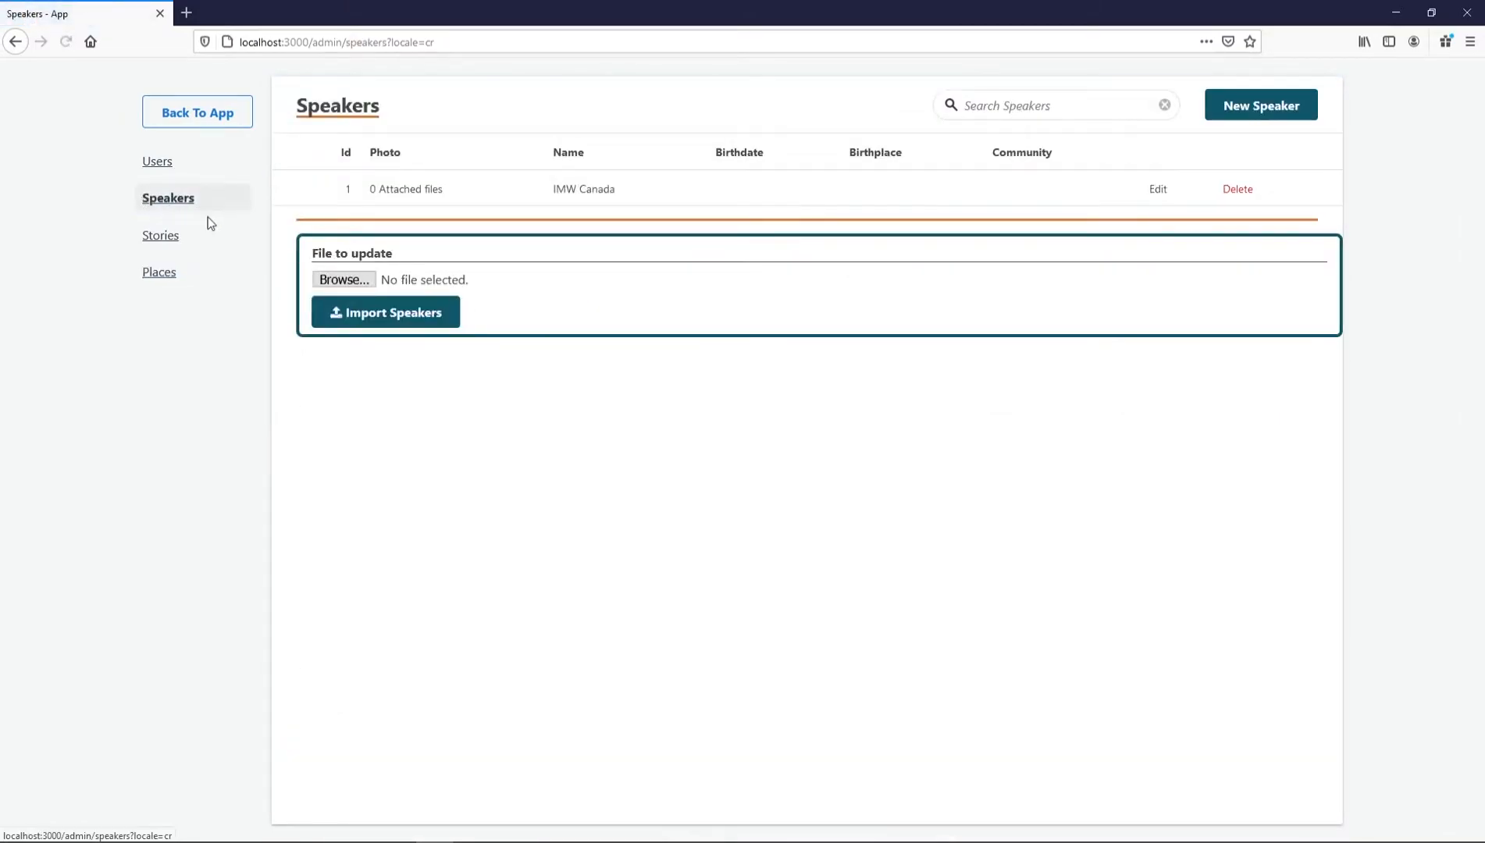
left_click(335, 283)
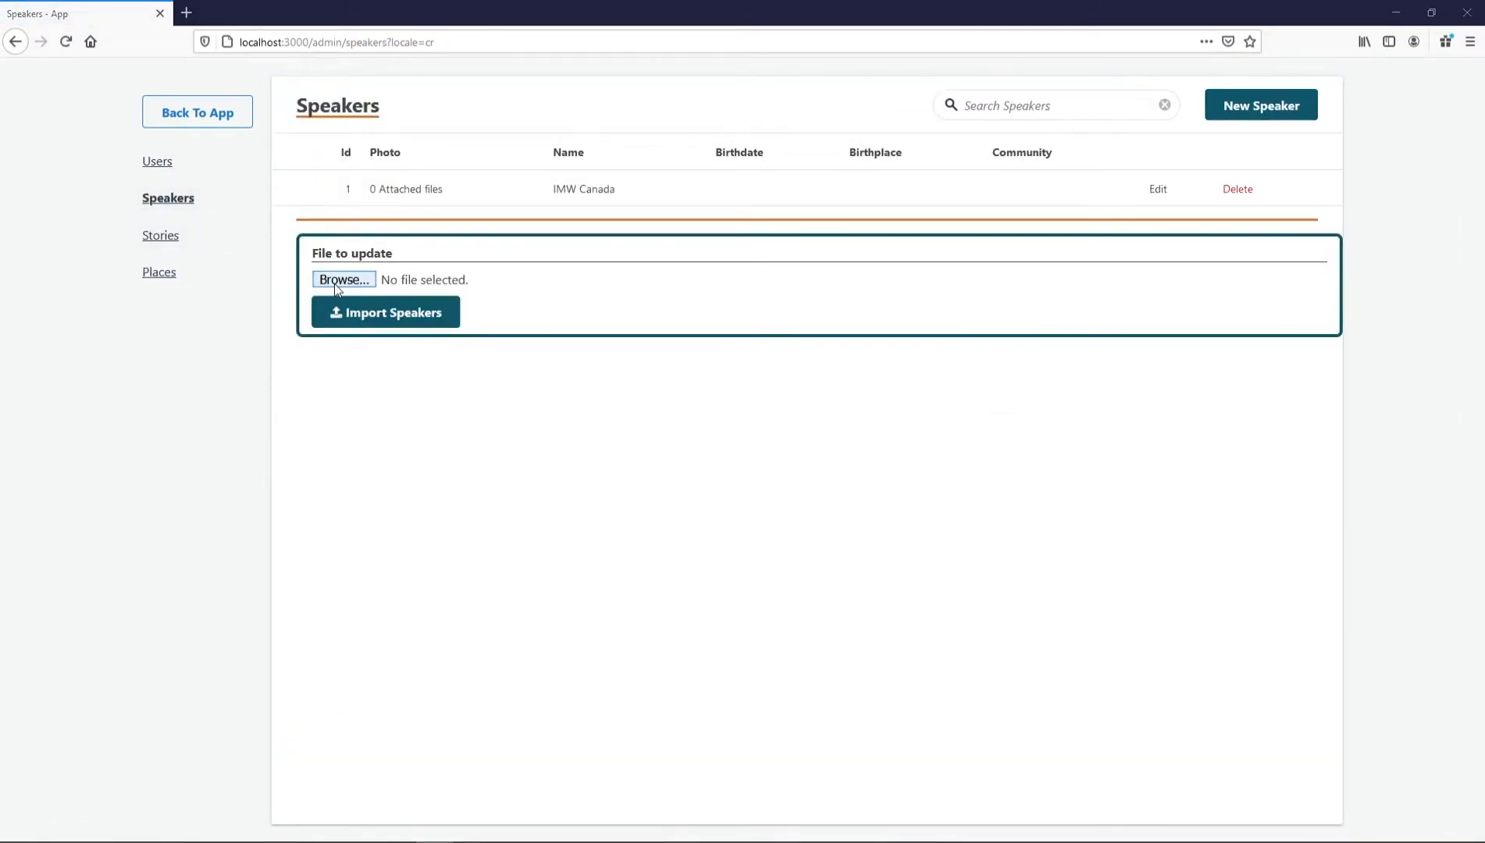
double_click(382, 150)
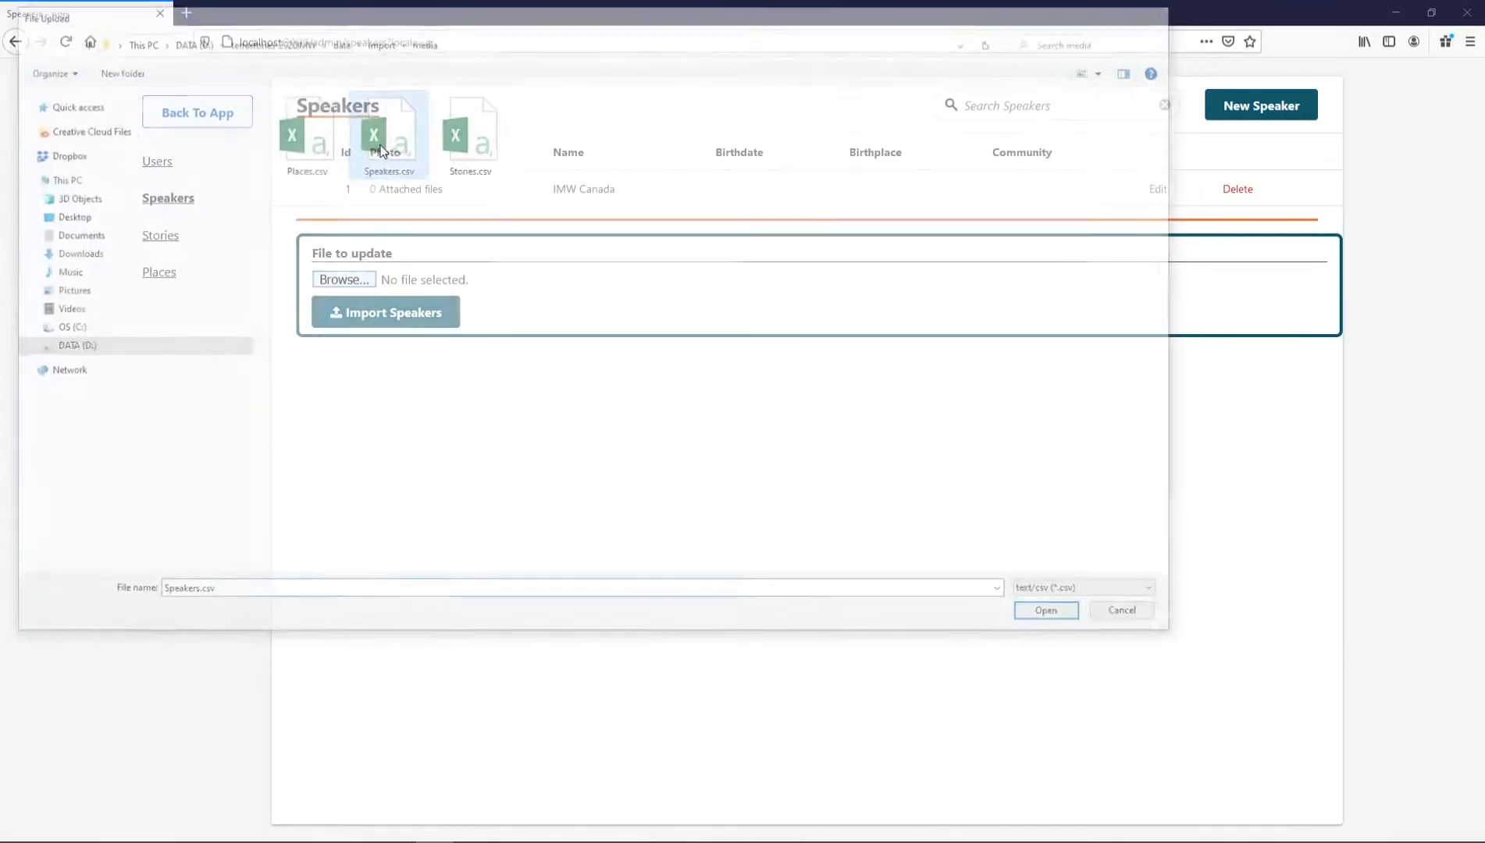
left_click(360, 314)
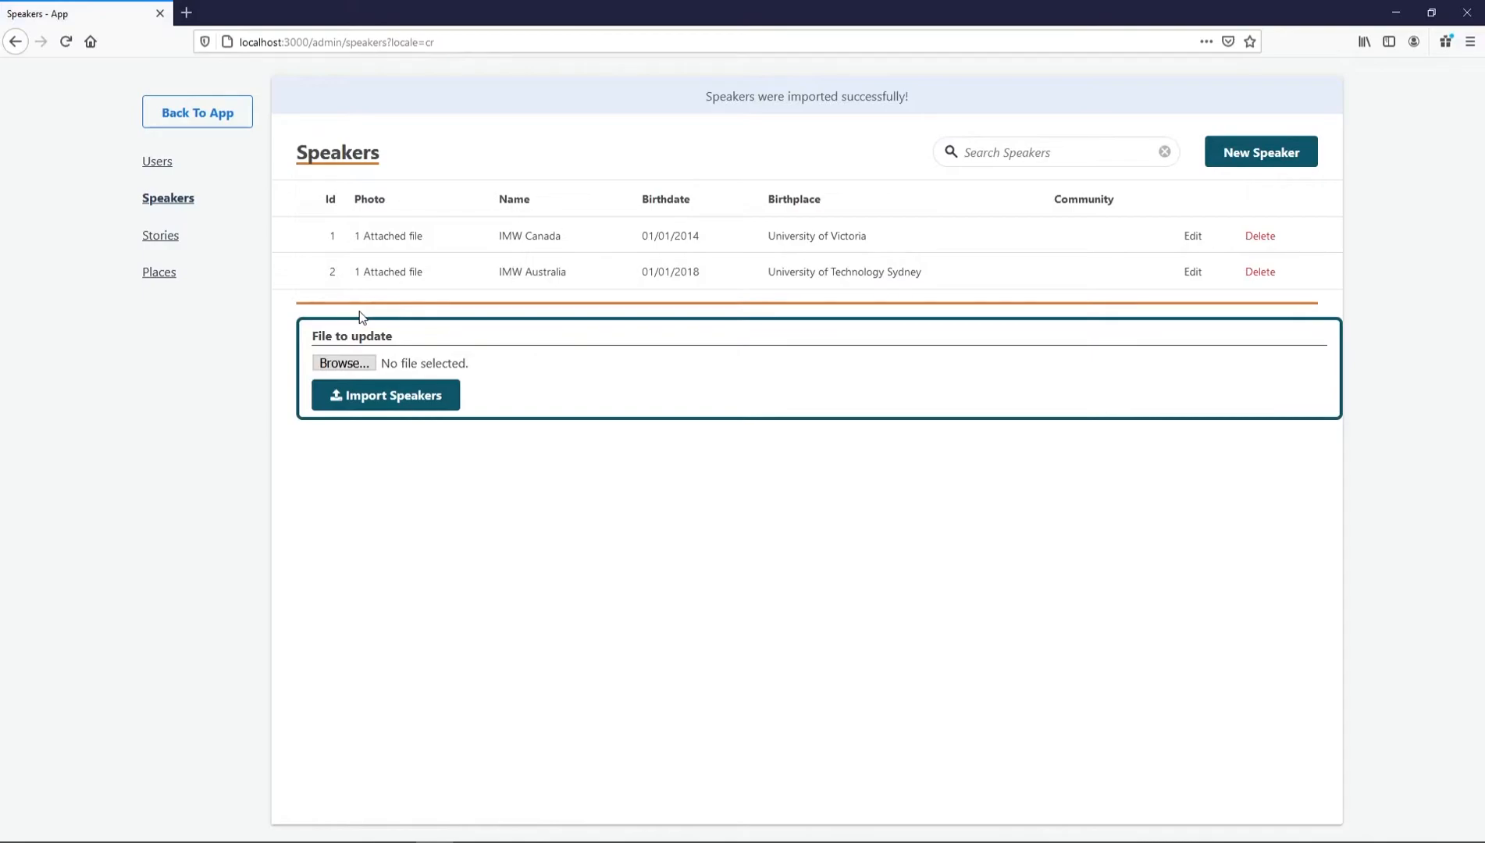
On the Stories admin page, import Stories.csv and scroll through the resulting IMW stories list
left_click(162, 236)
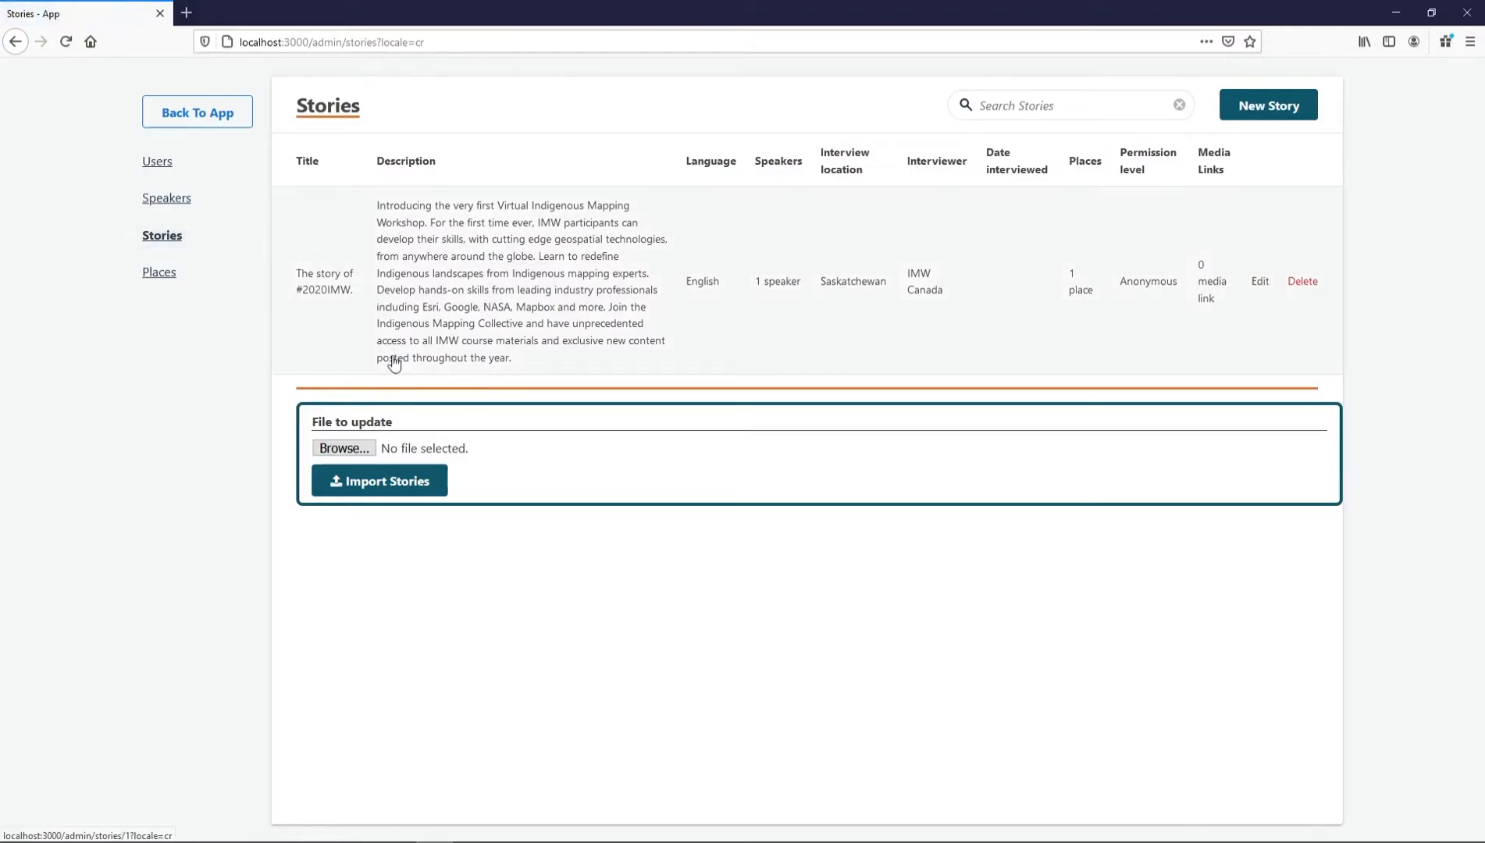
left_click(317, 451)
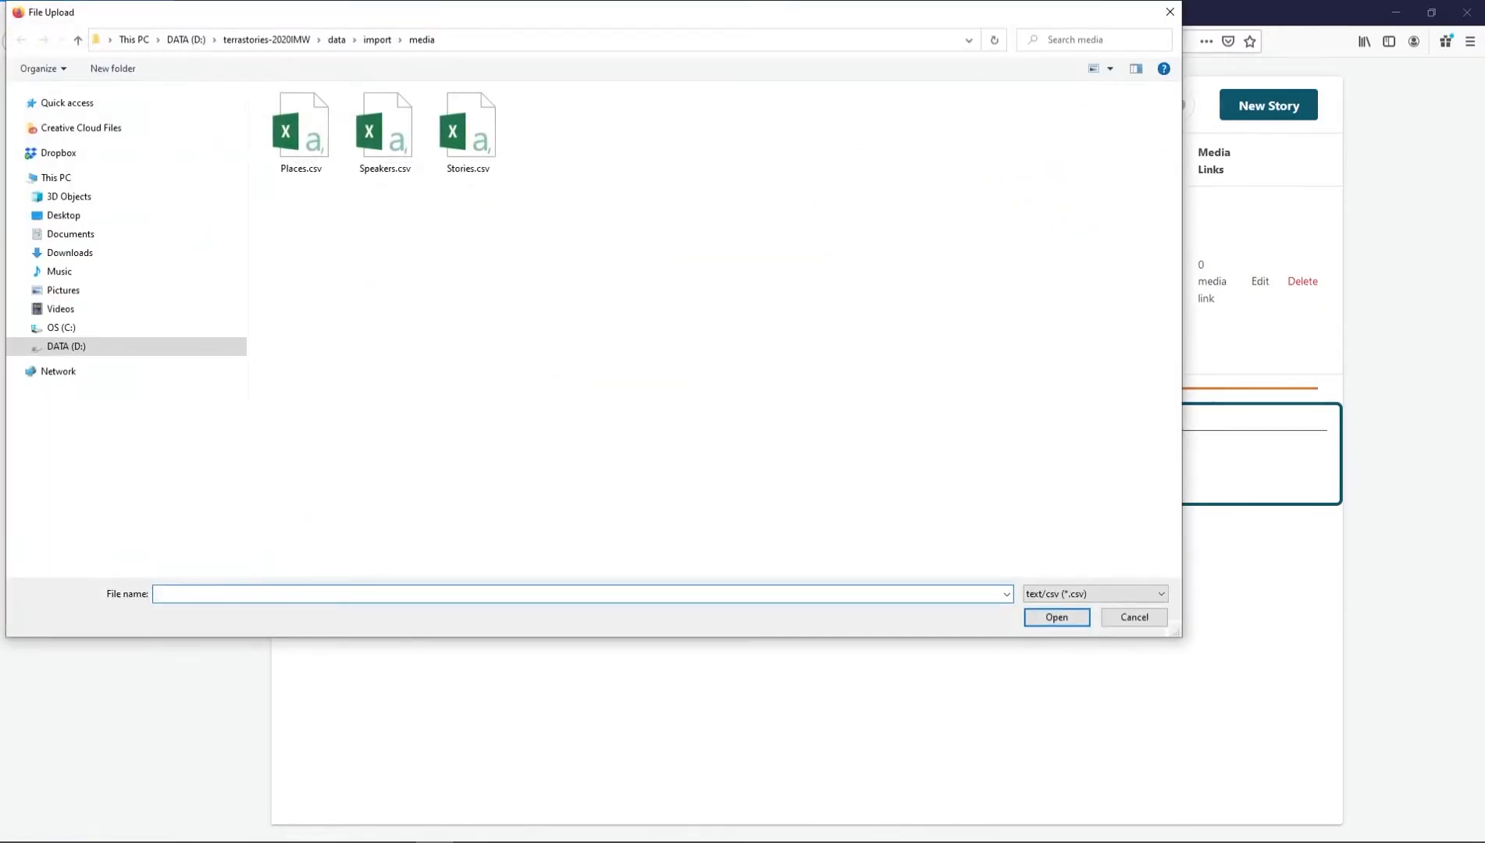
left_click(457, 147)
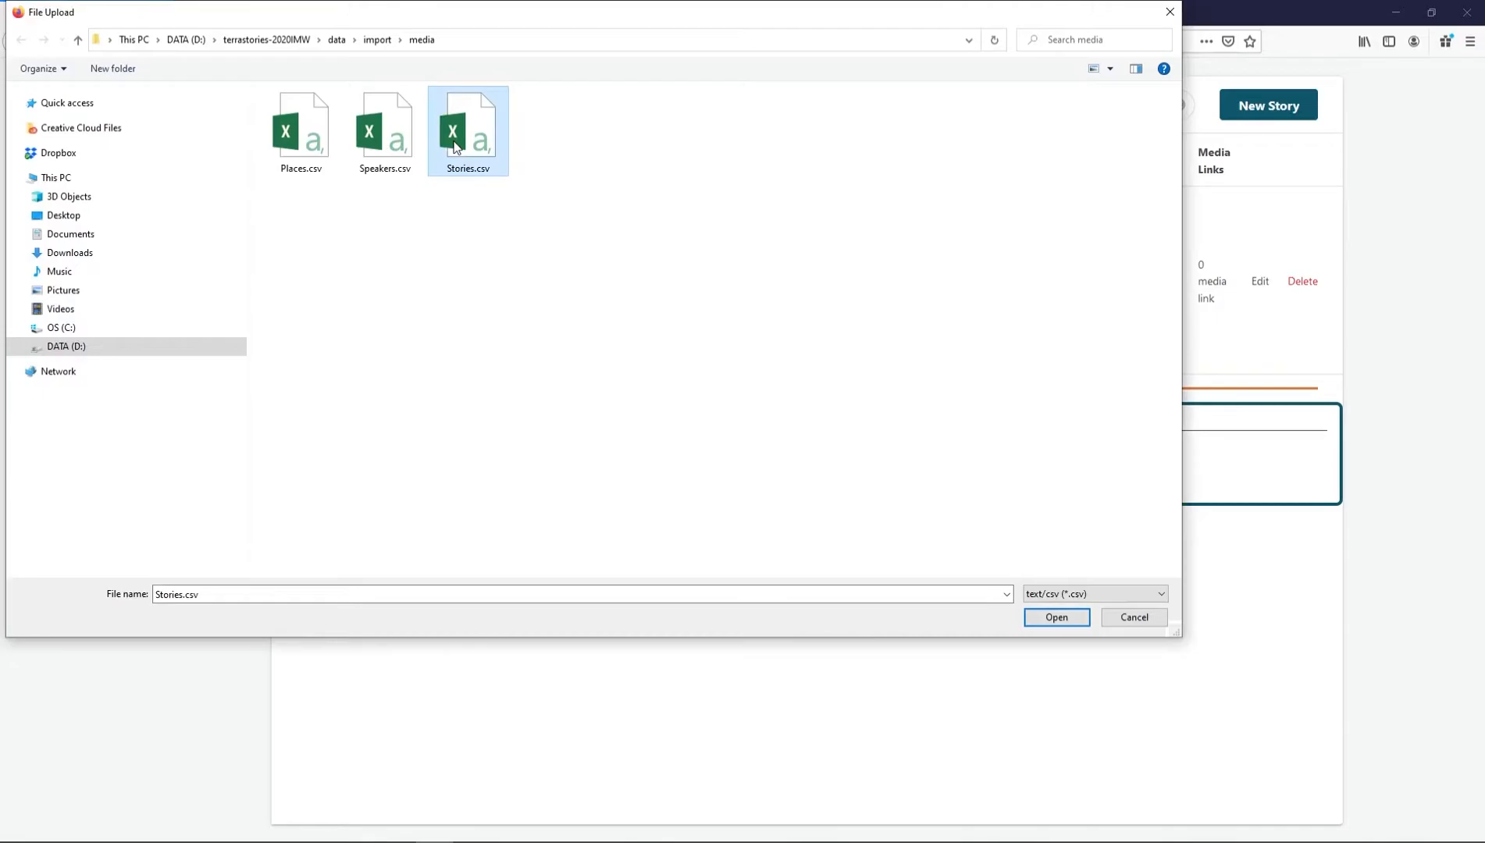
double_click(456, 147)
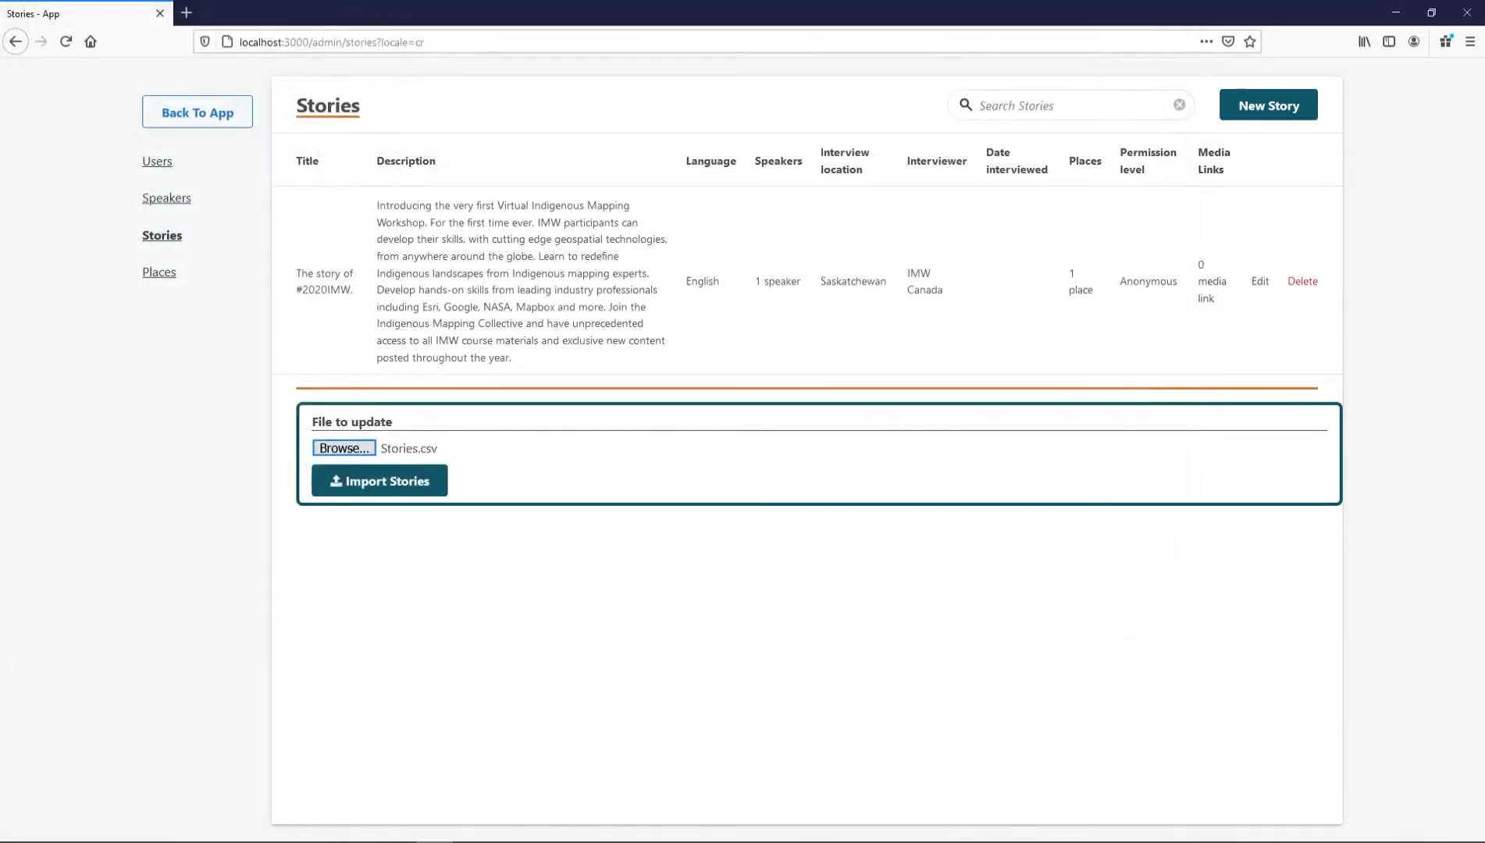
left_click(393, 483)
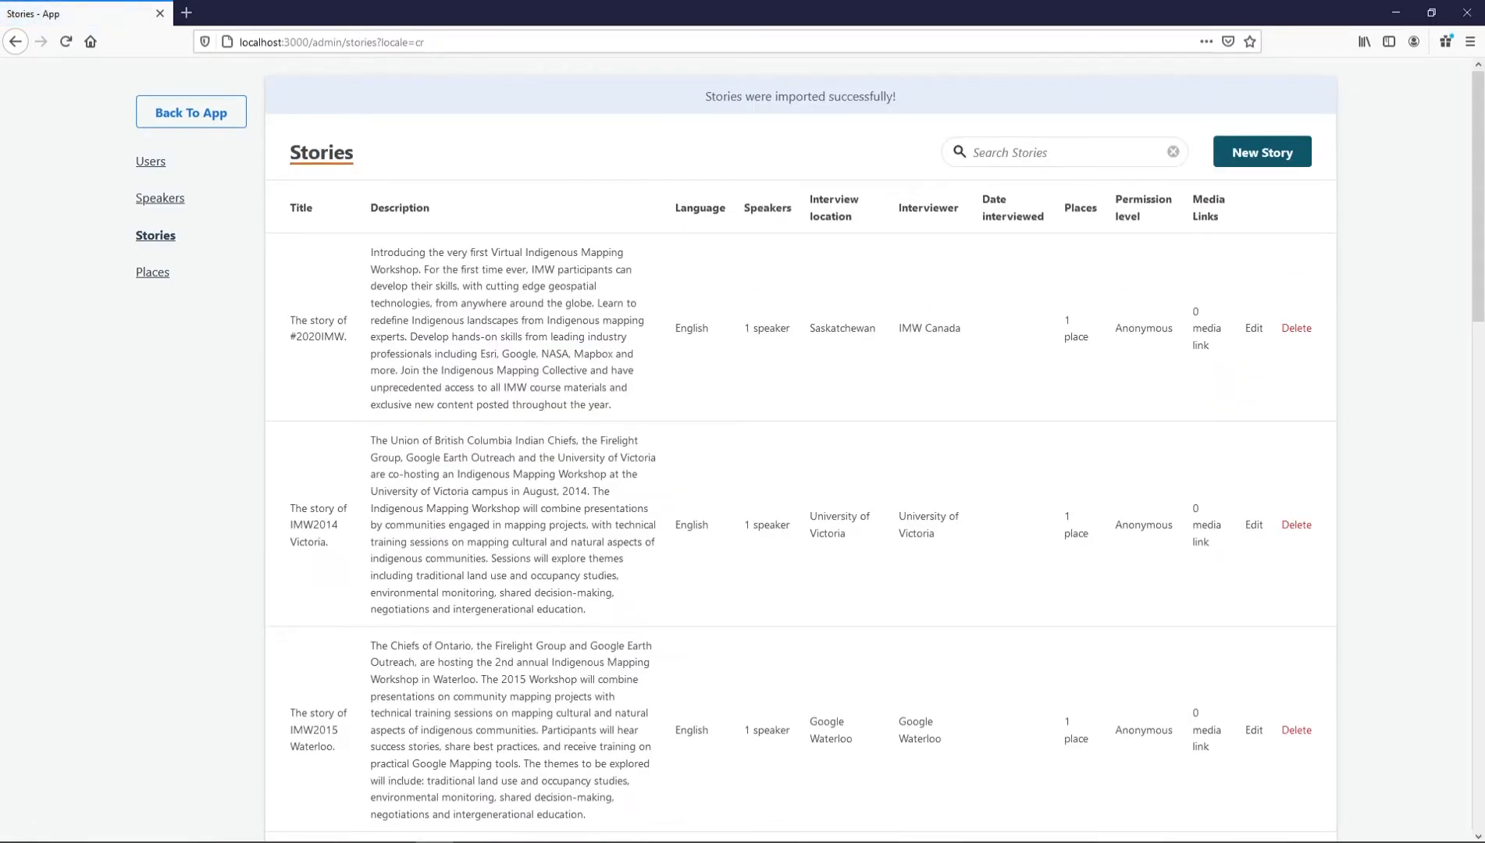
scroll(388, 456, "down", 5)
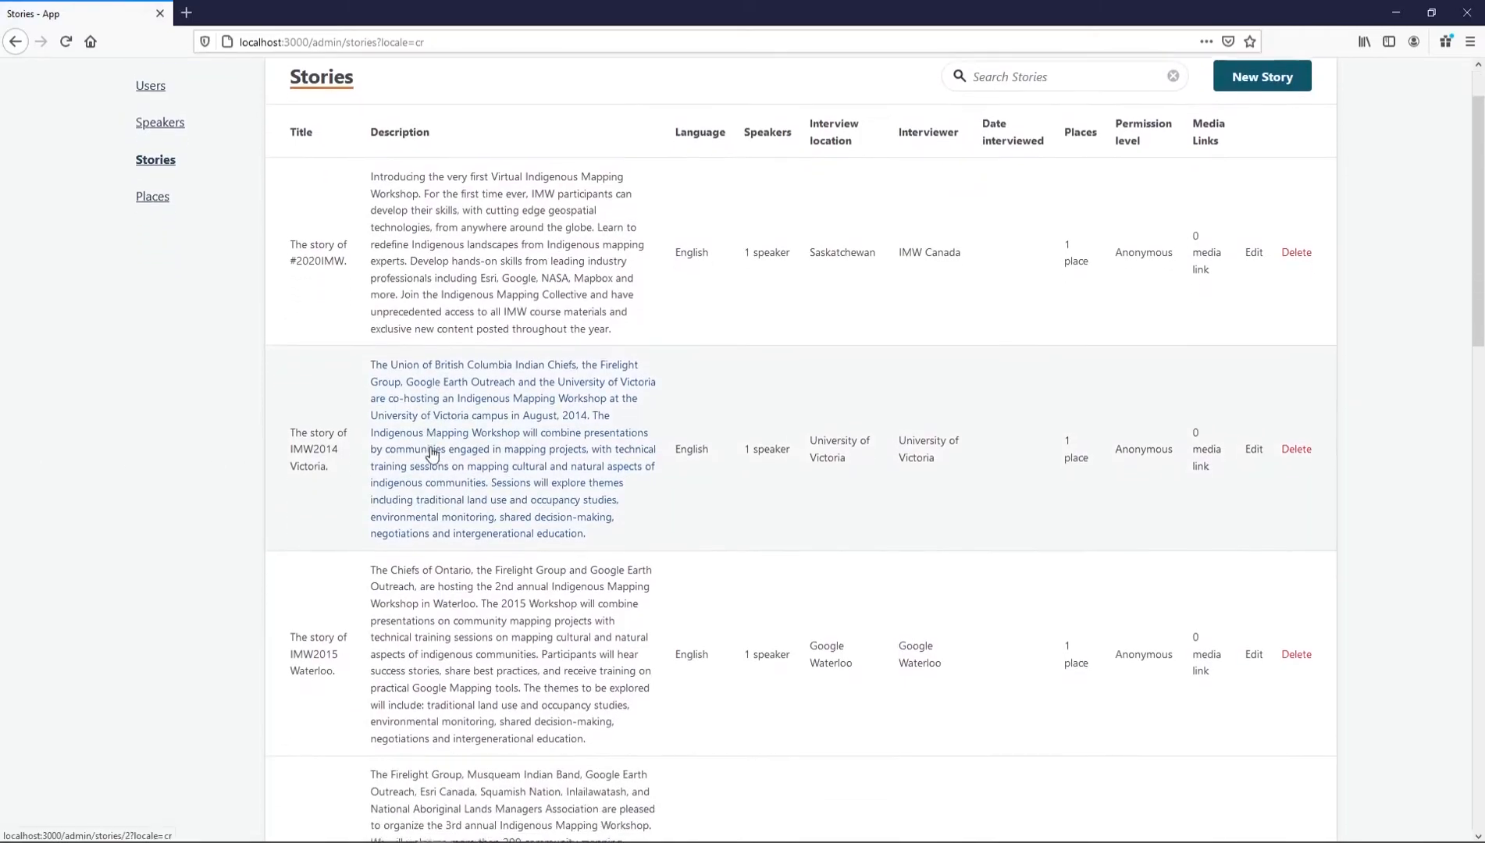
scroll(432, 452, "down", 10)
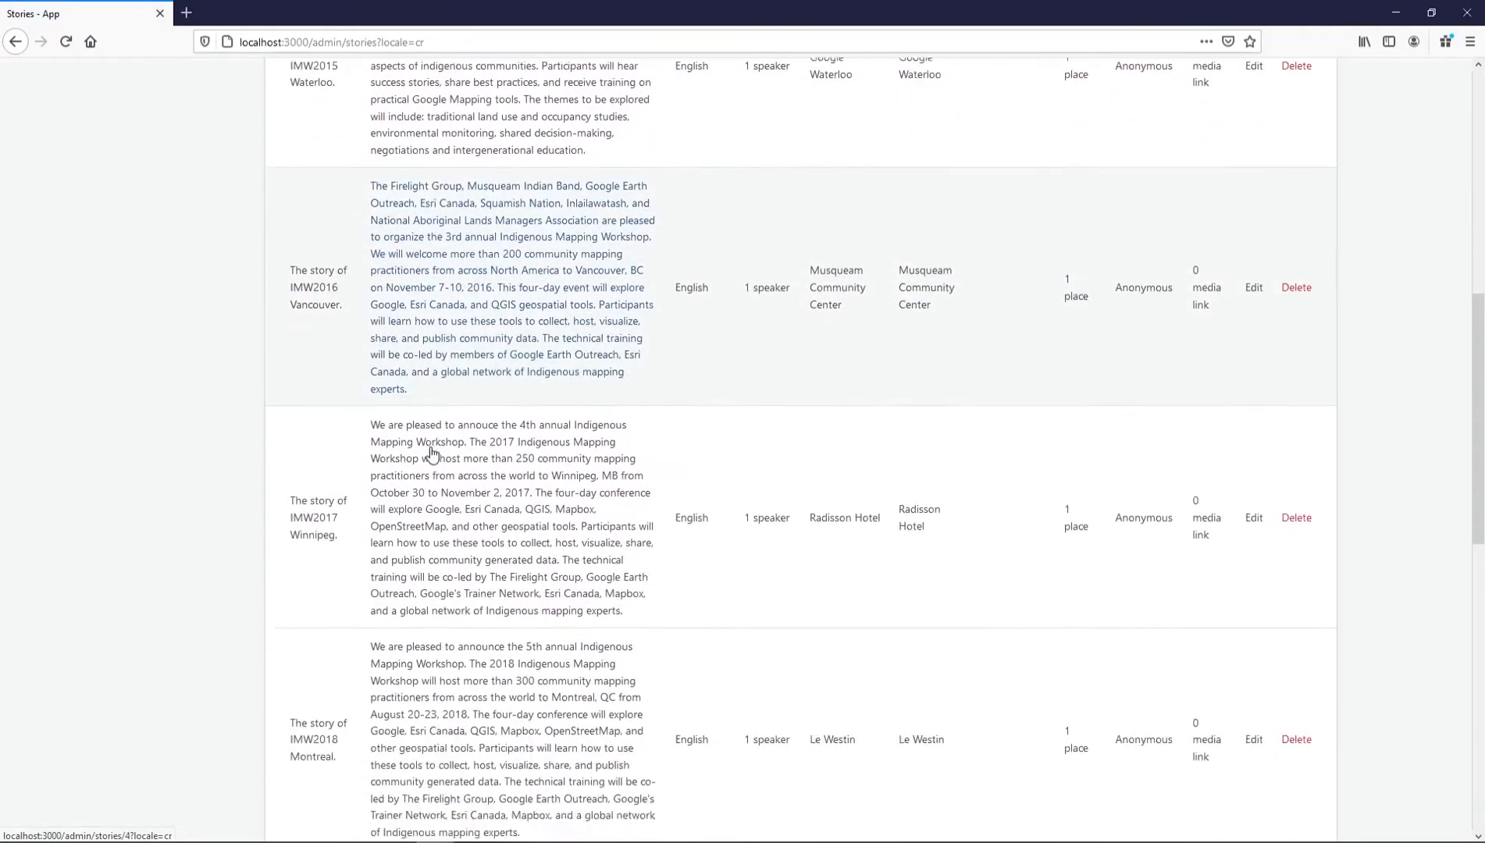
scroll(431, 453, "down", 4)
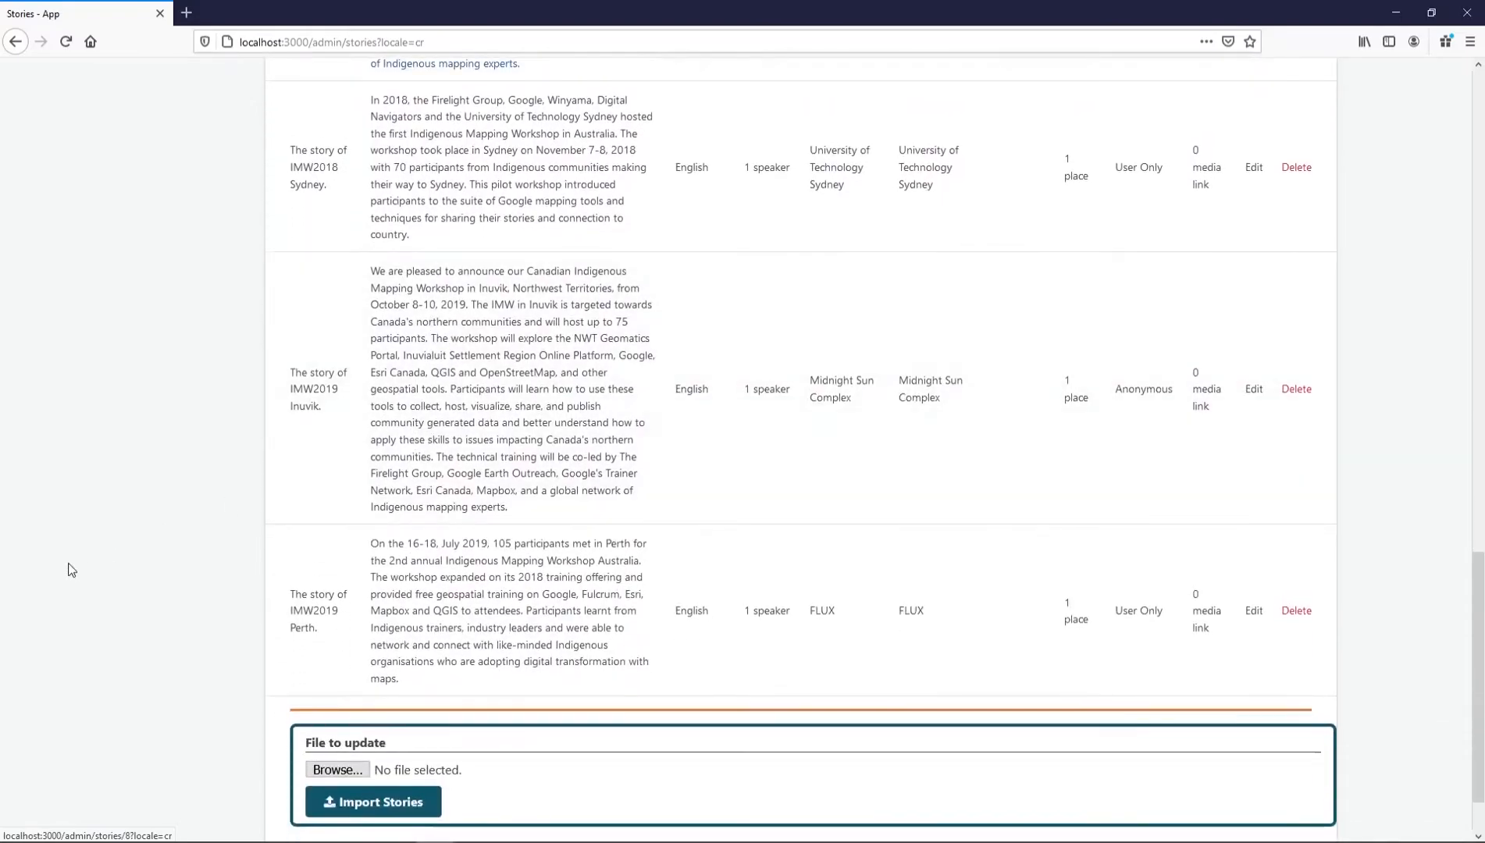
scroll(75, 576, "up", 10)
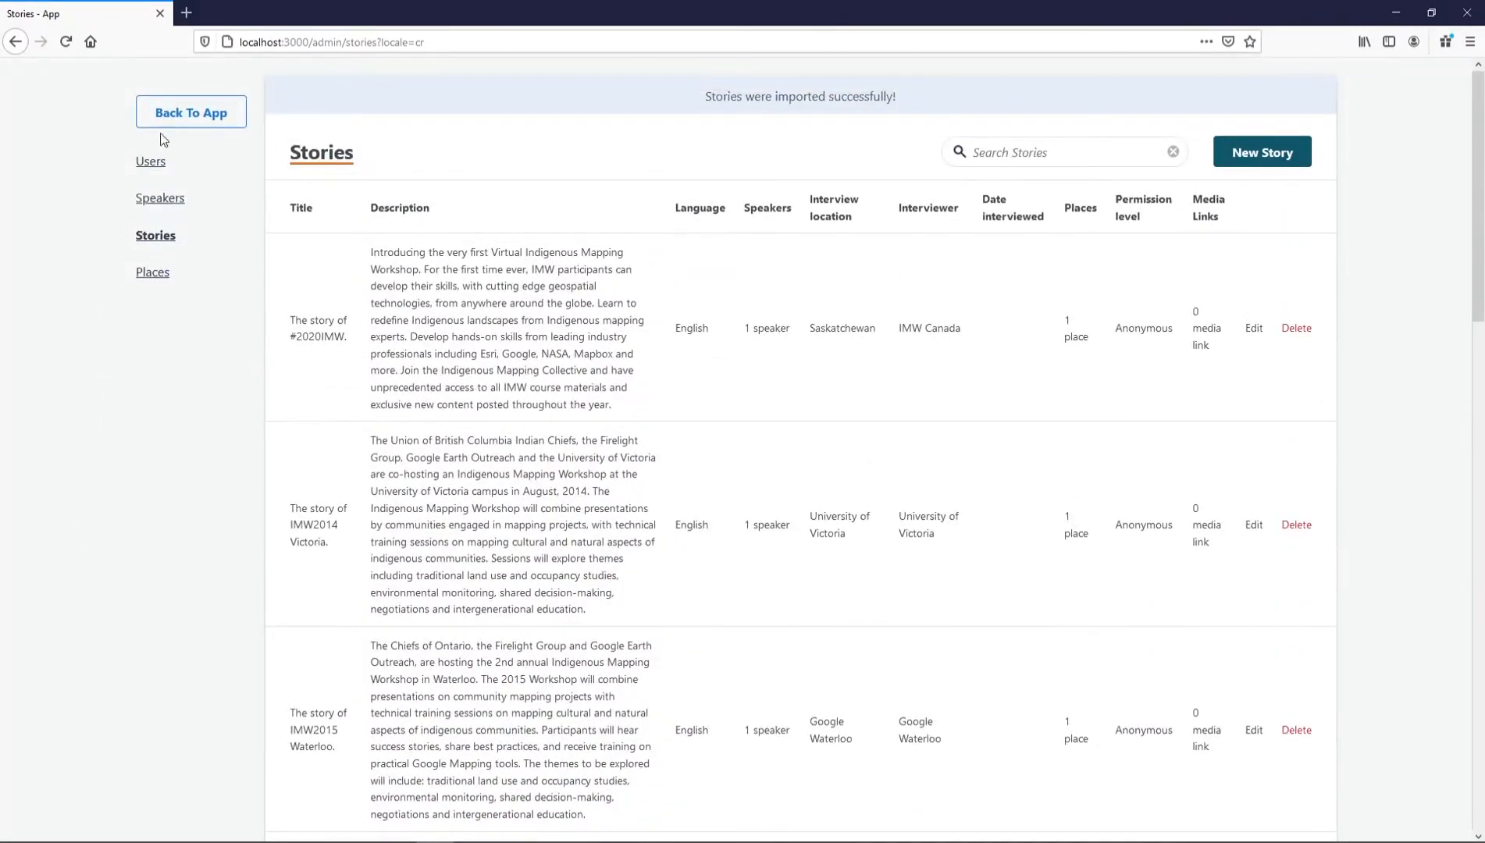
On the public map, open the Vancouver and Winnipeg stories and play the Winnipeg video
left_click(168, 128)
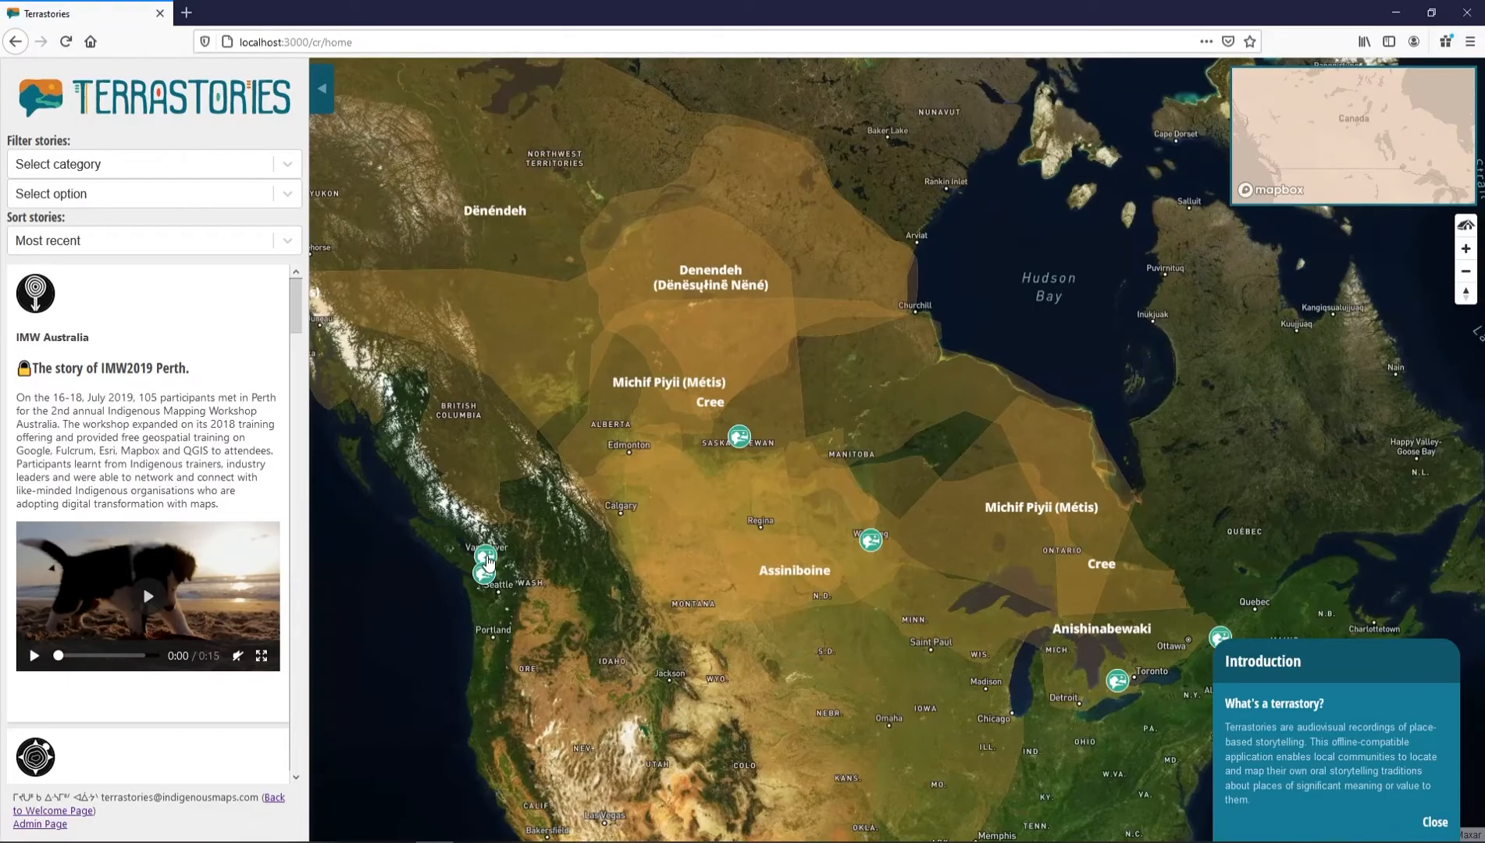
left_click(486, 559)
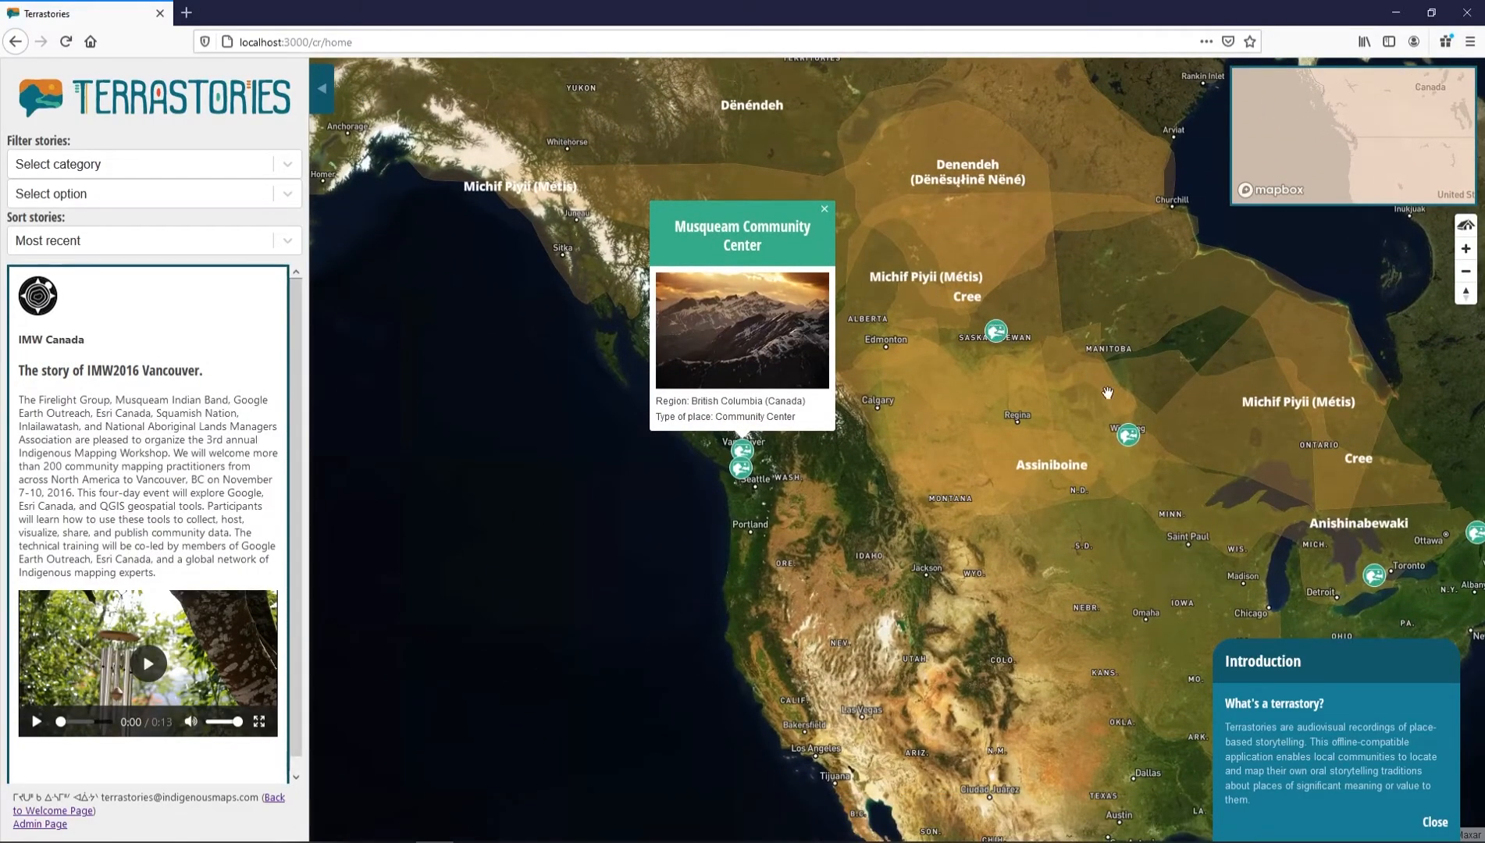
left_click(1126, 435)
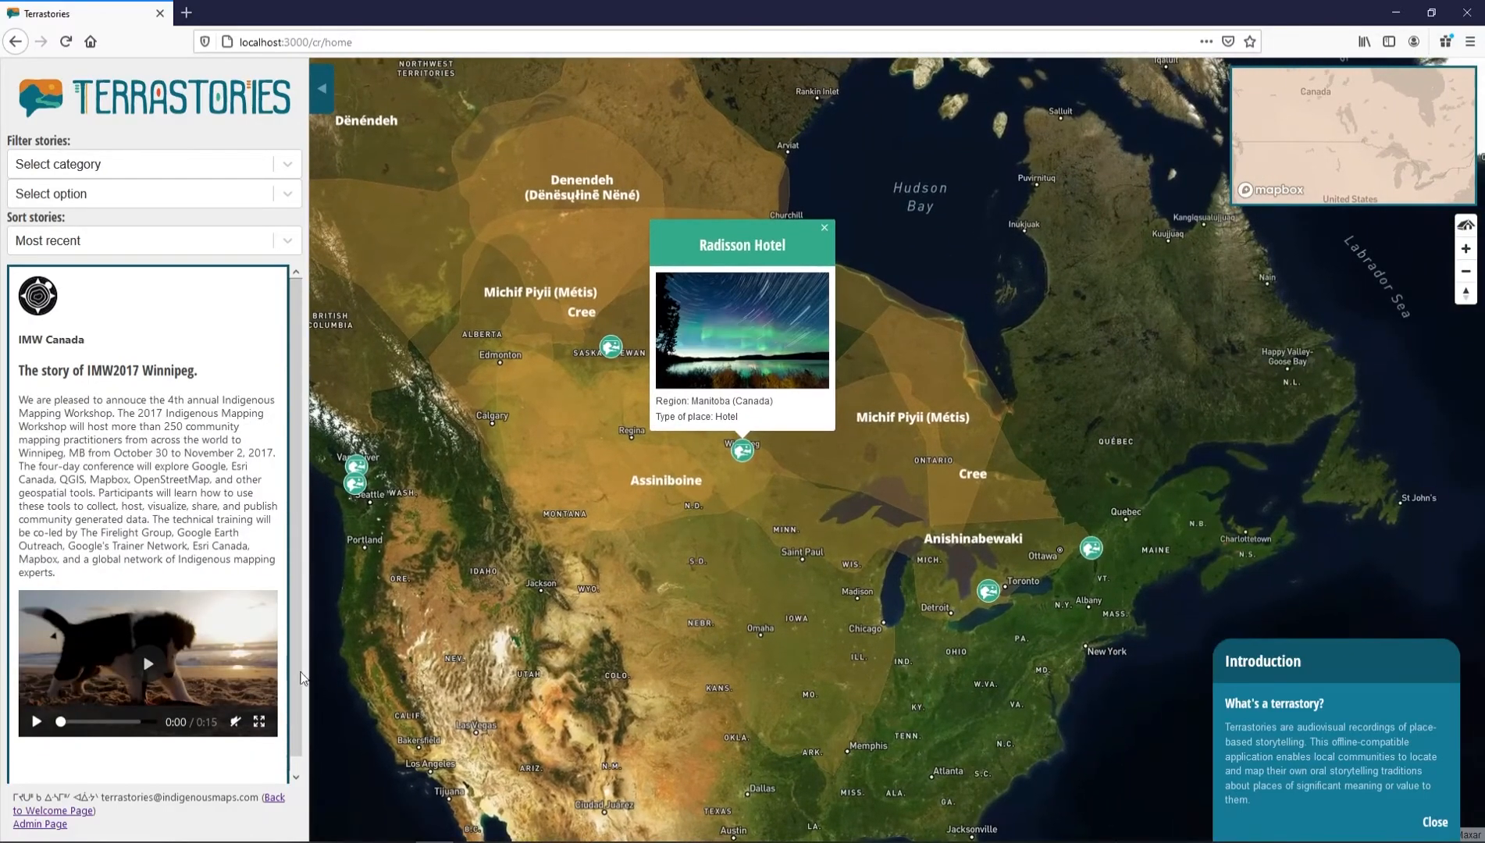
left_click(157, 668)
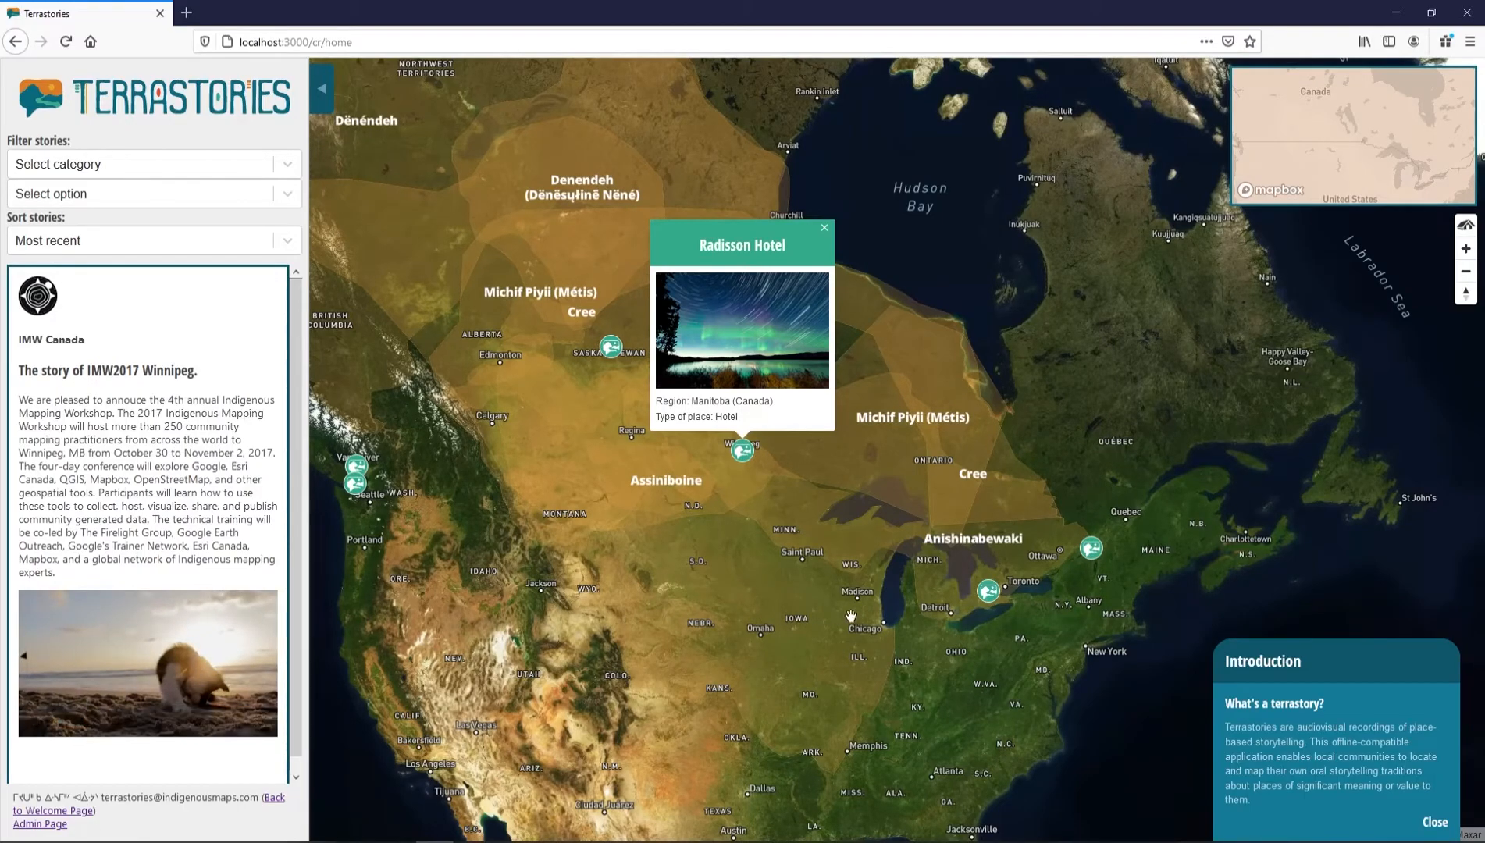
left_click(826, 230)
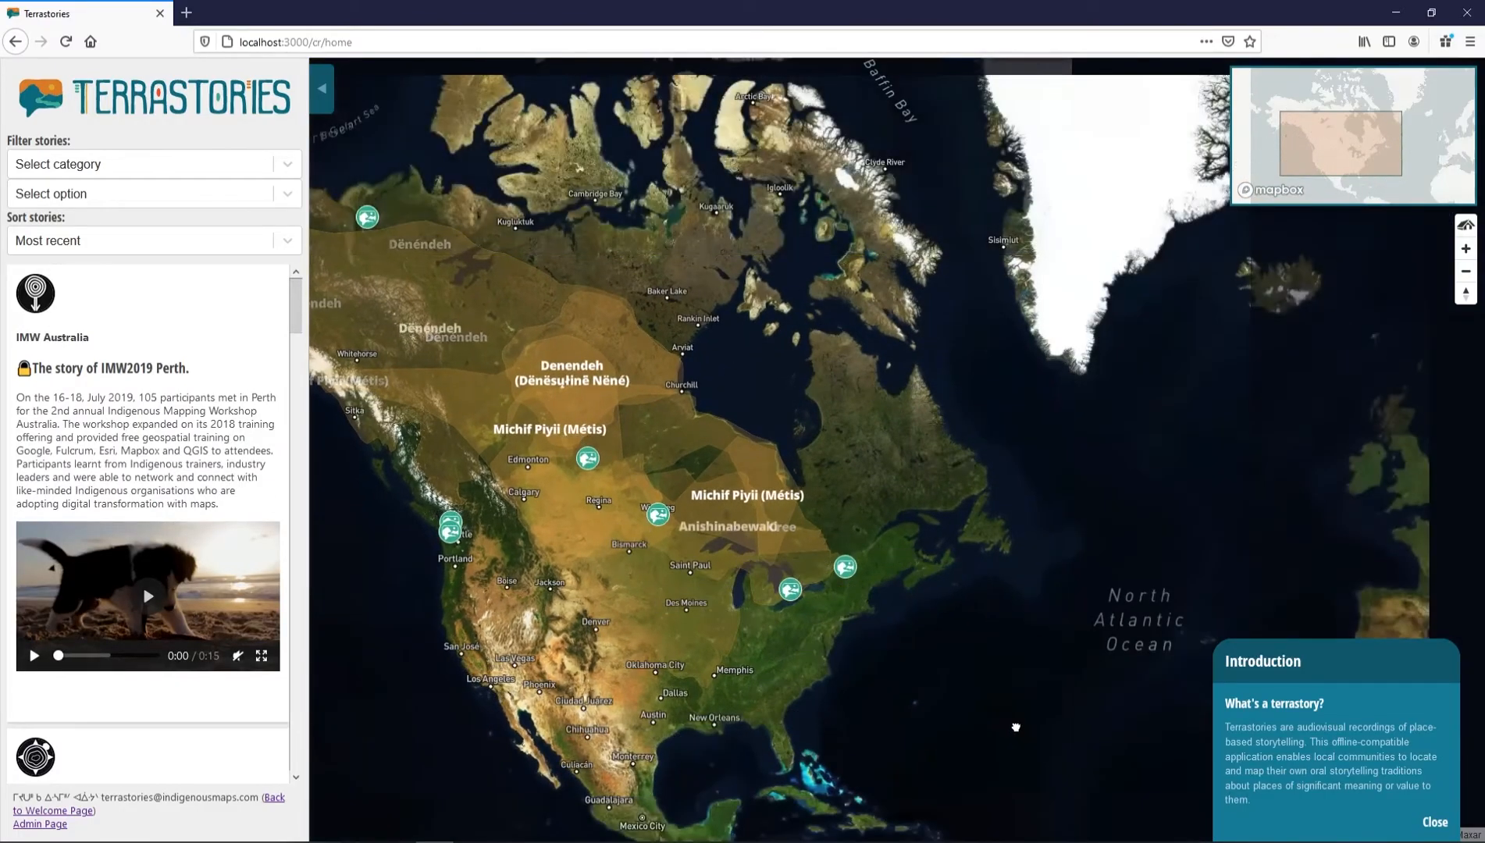
Pan the map over to Australia and open the Perth story at the FLUX place
left_click_drag(1016, 728, 620, 535)
left_click_drag(1079, 654, 592, 477)
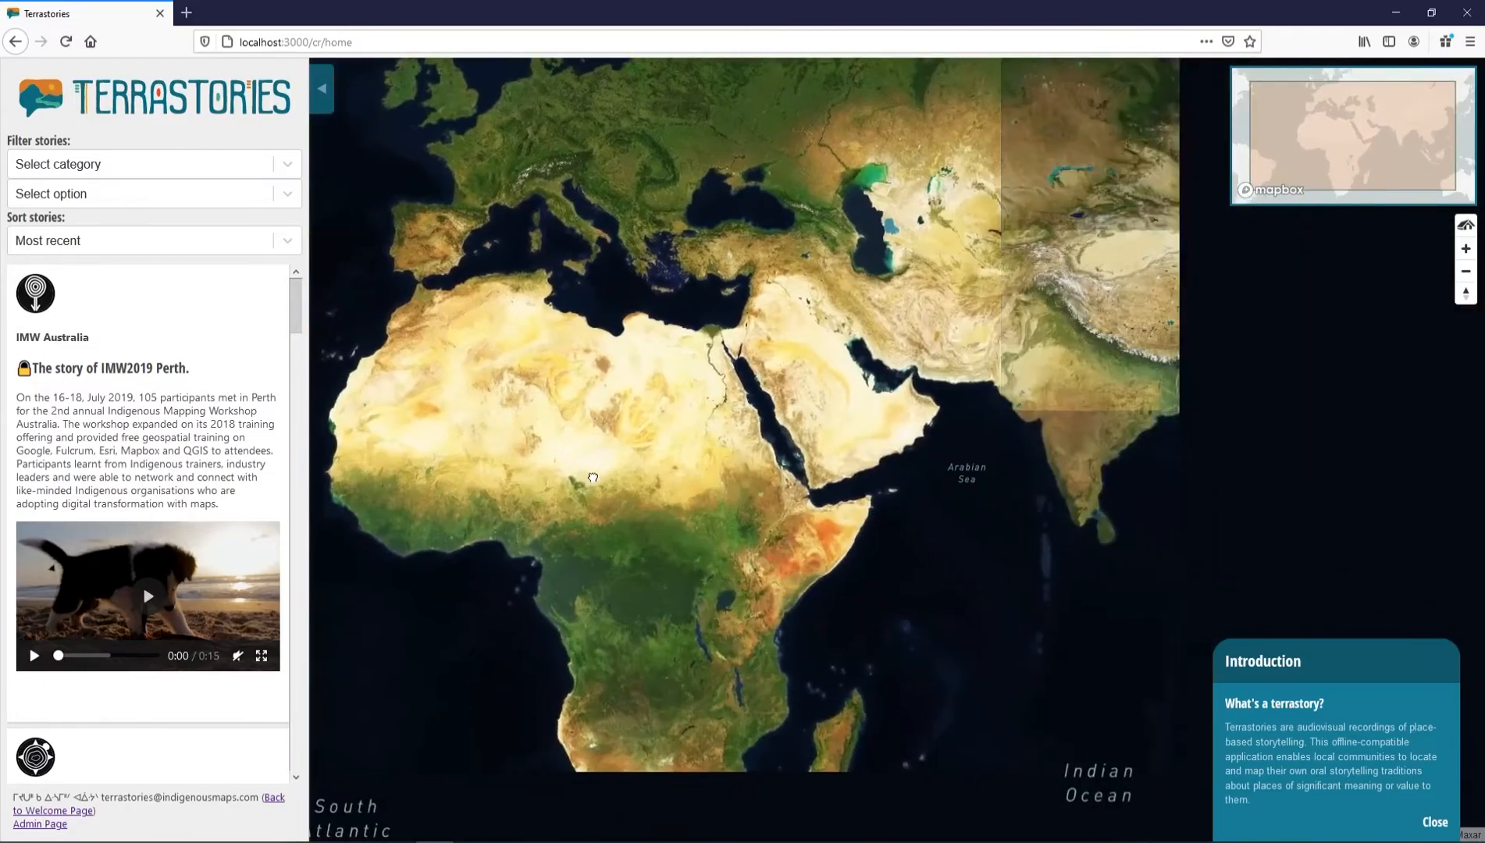
left_click_drag(1127, 633, 564, 417)
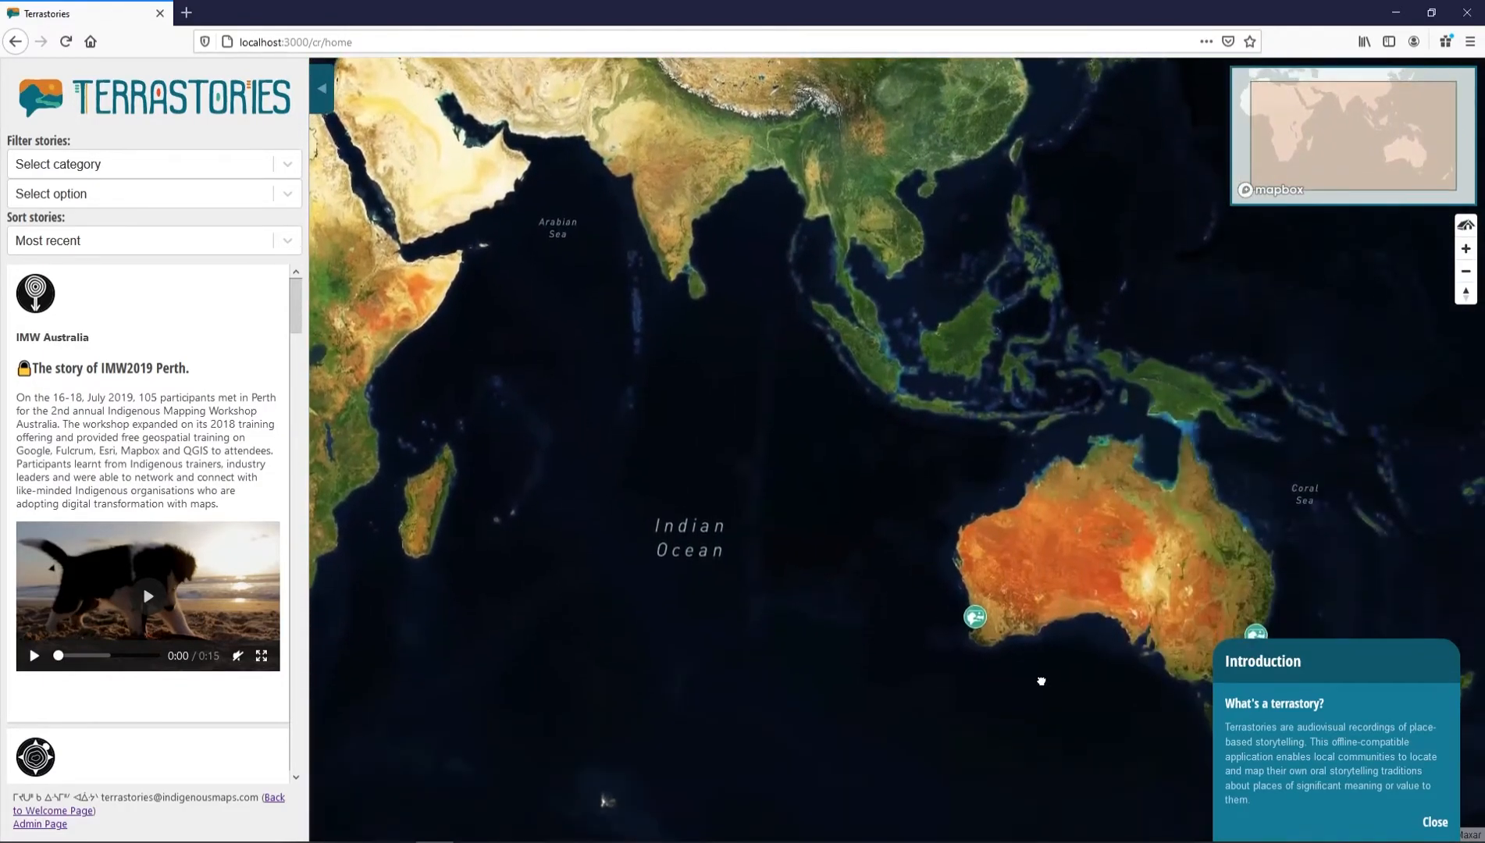
left_click_drag(1044, 685, 1000, 514)
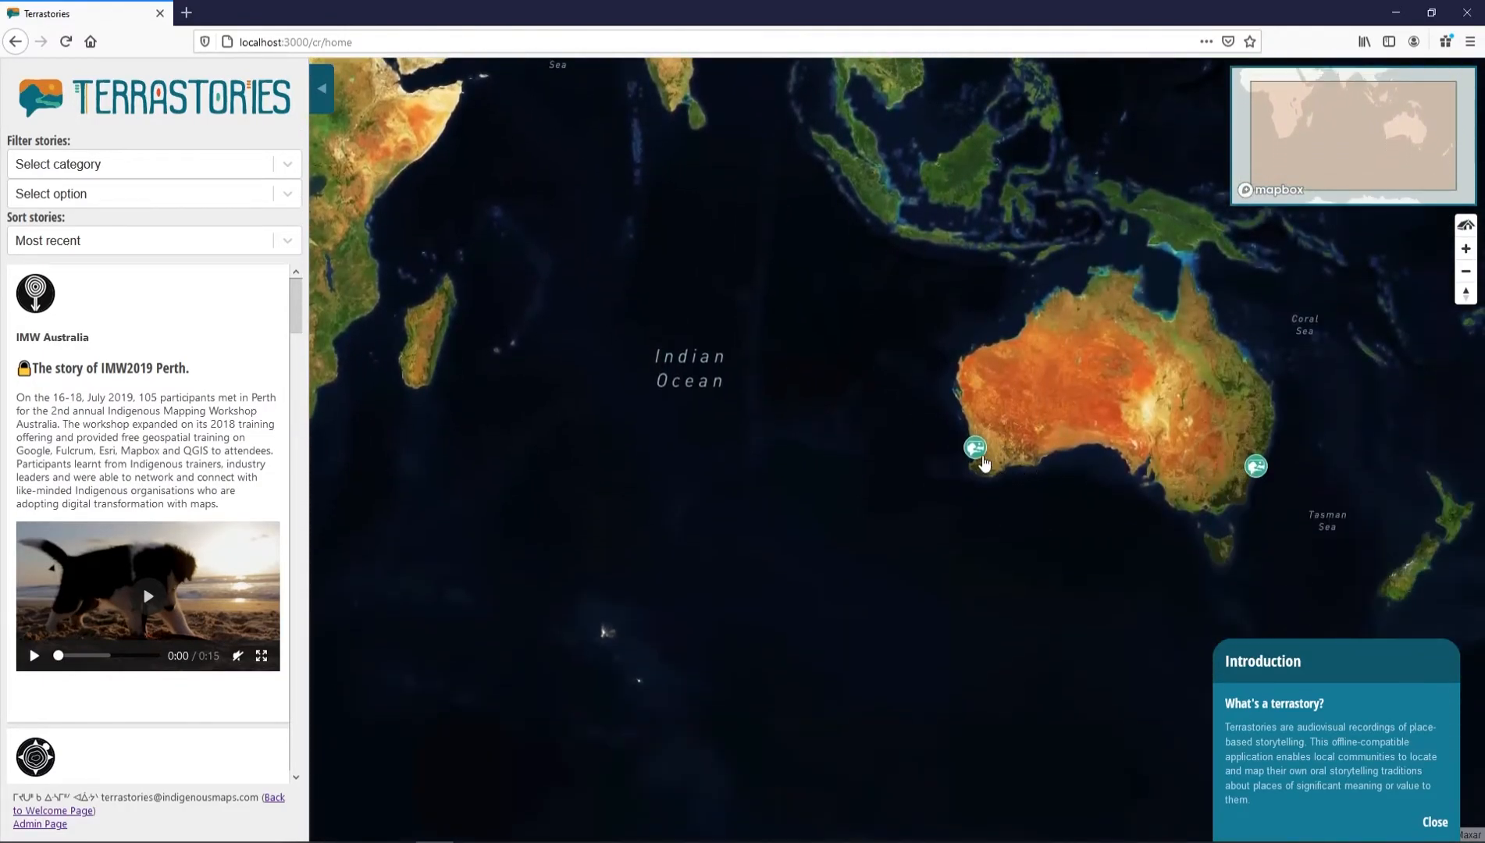
left_click(980, 453)
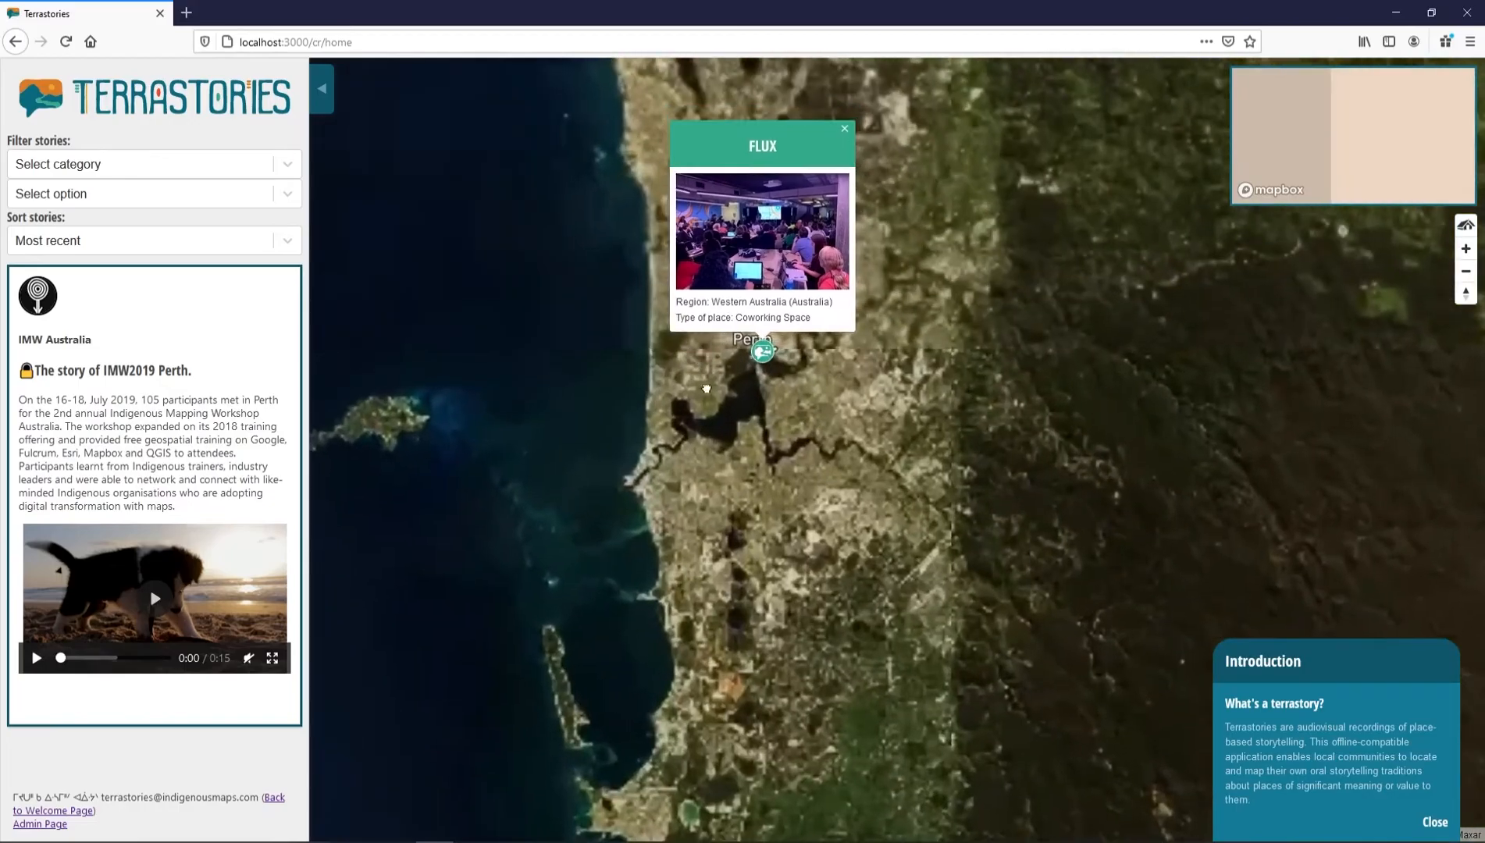
Zoom in on FLUX in Perth and play the IMW2019 Perth story video
scroll(699, 462, "up", 6)
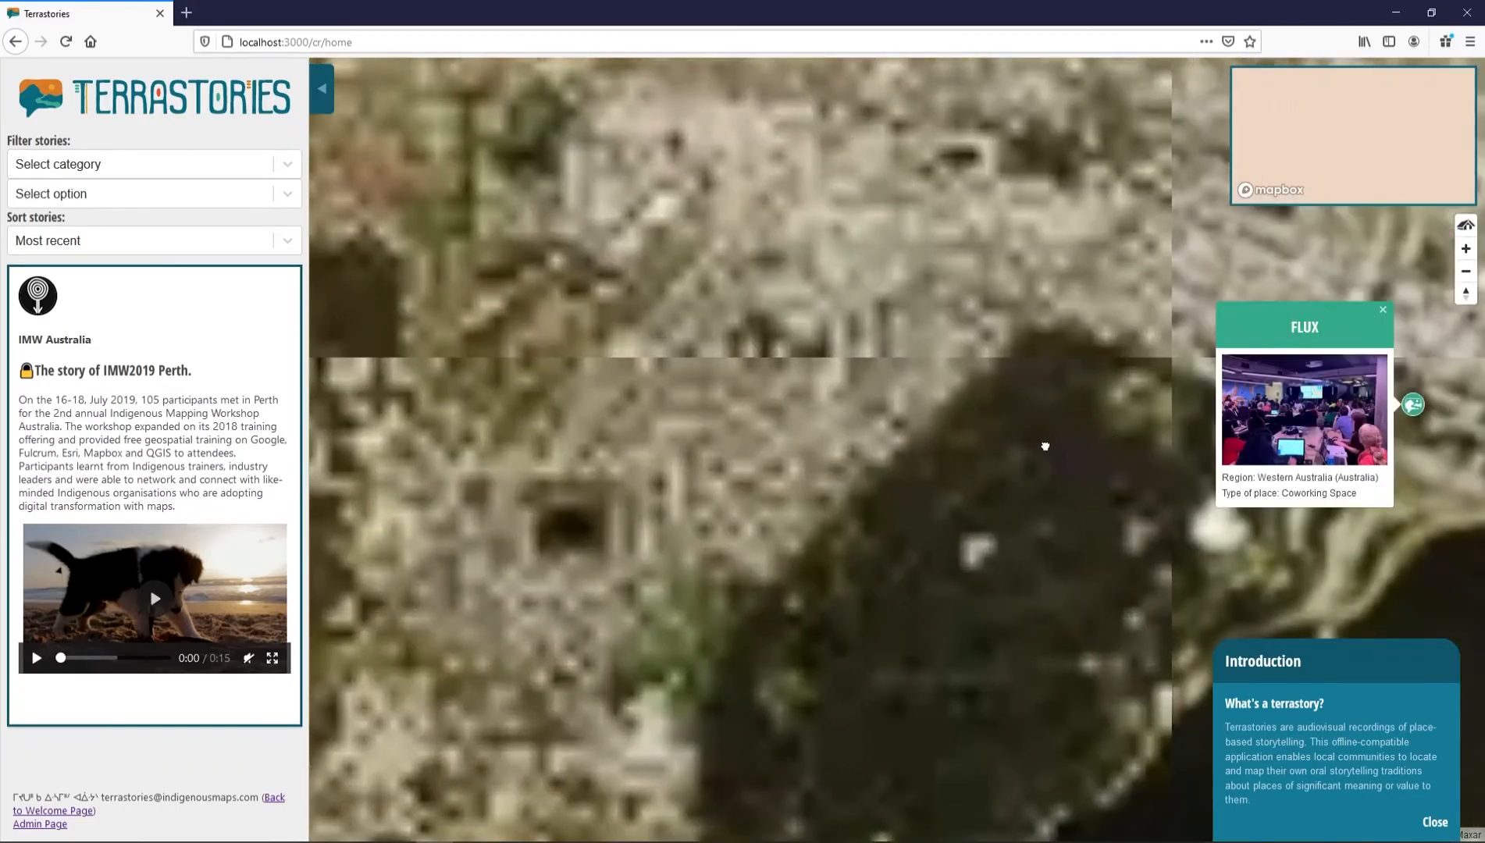
left_click_drag(1046, 447, 526, 447)
scroll(787, 422, "up", 4)
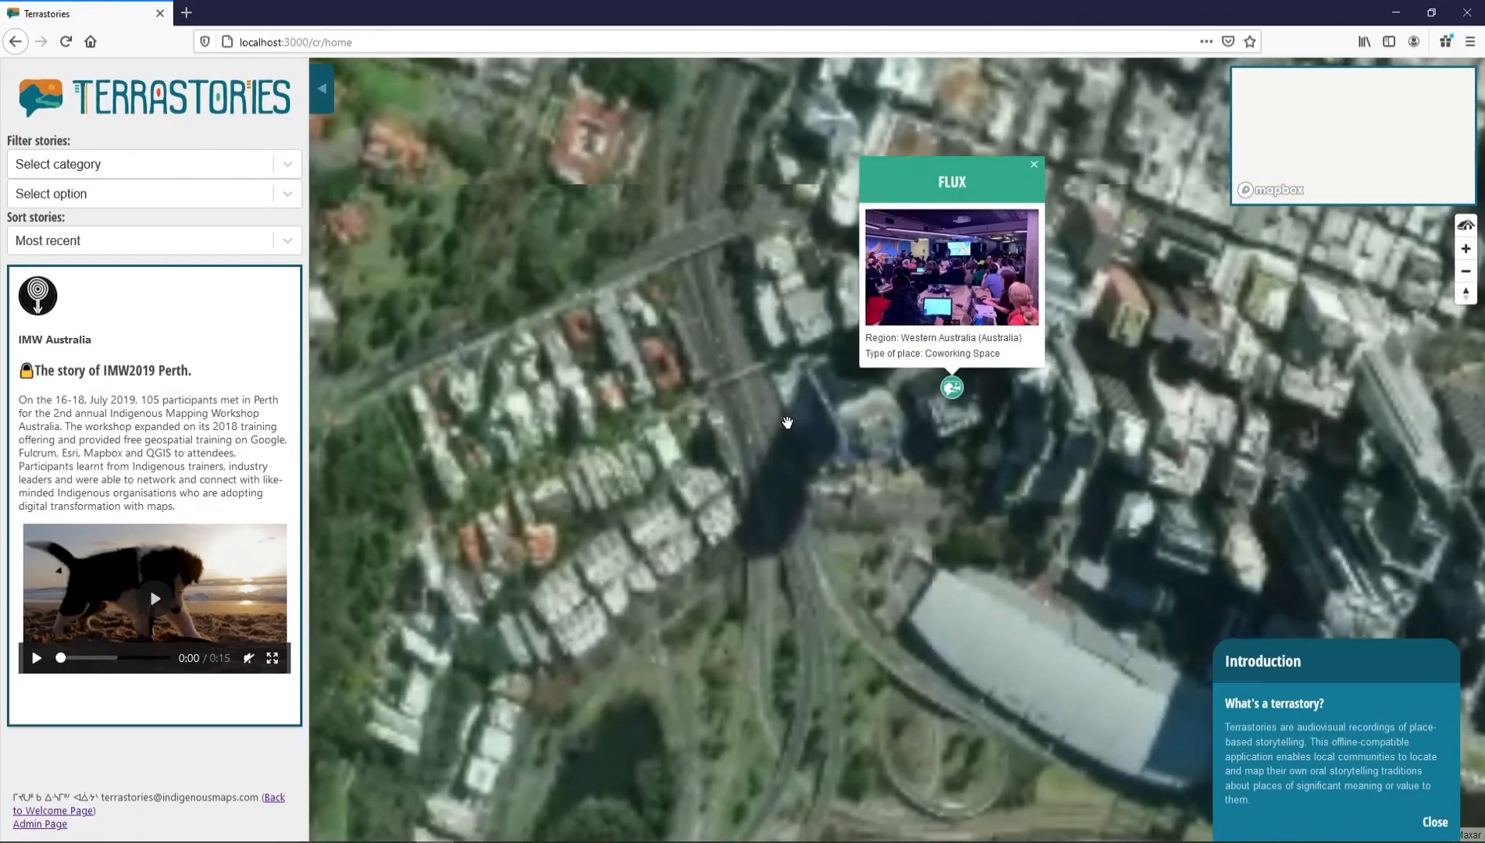
scroll(787, 423, "down", 1)
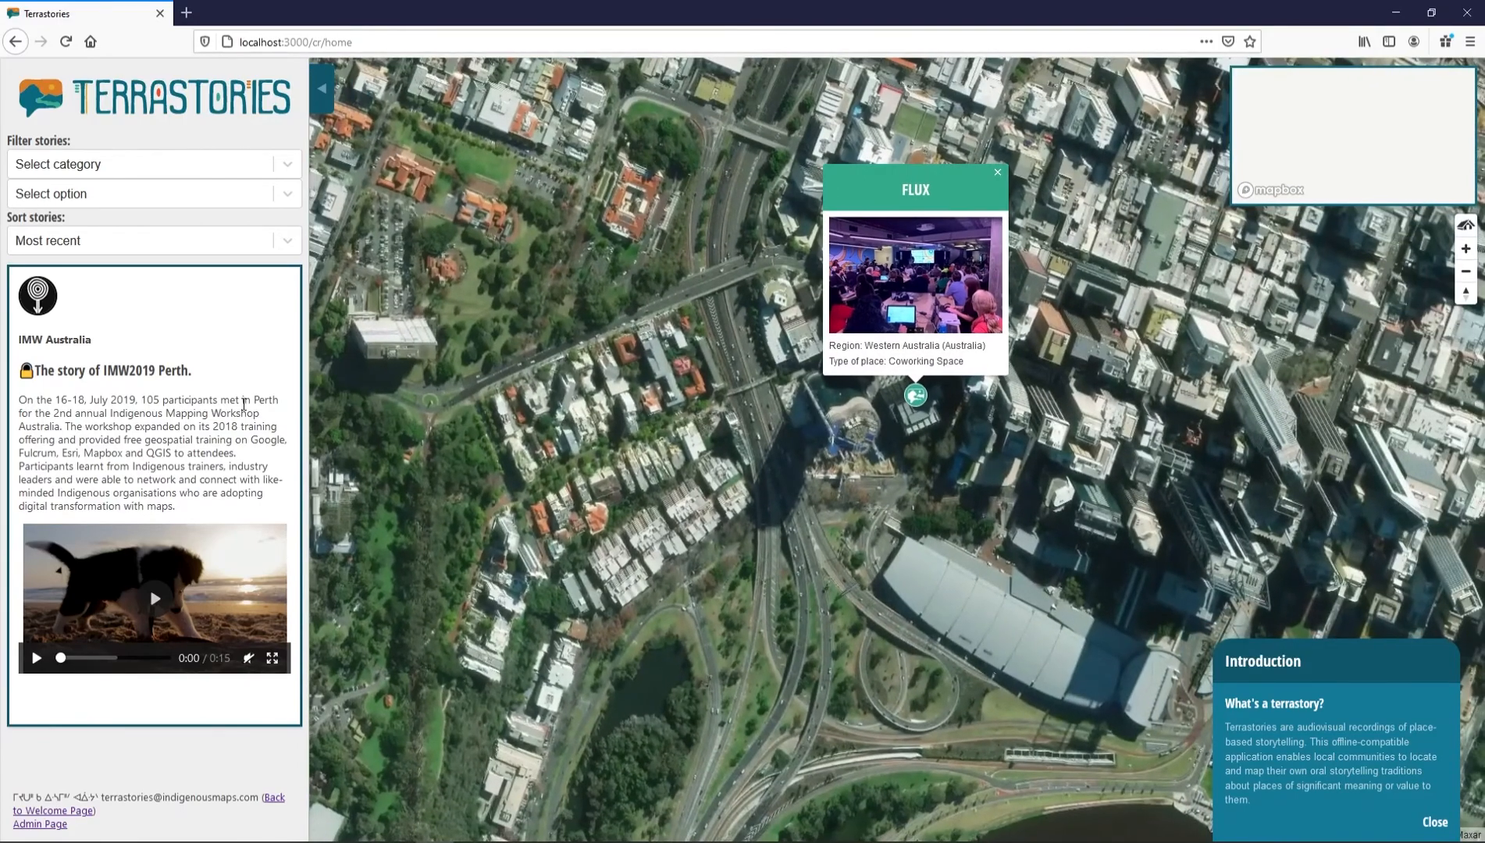
left_click(37, 659)
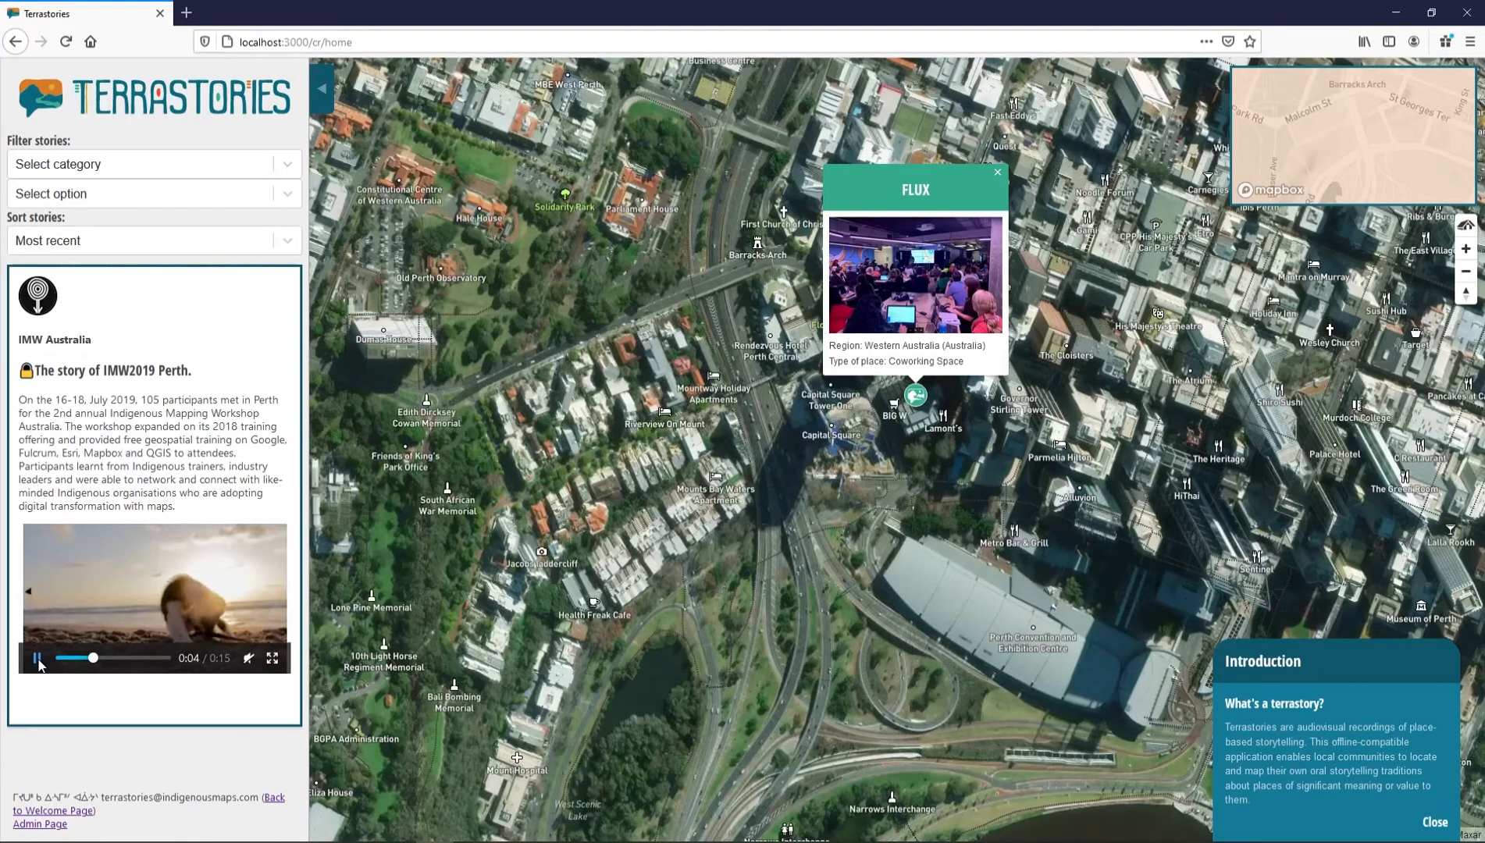
left_click(38, 659)
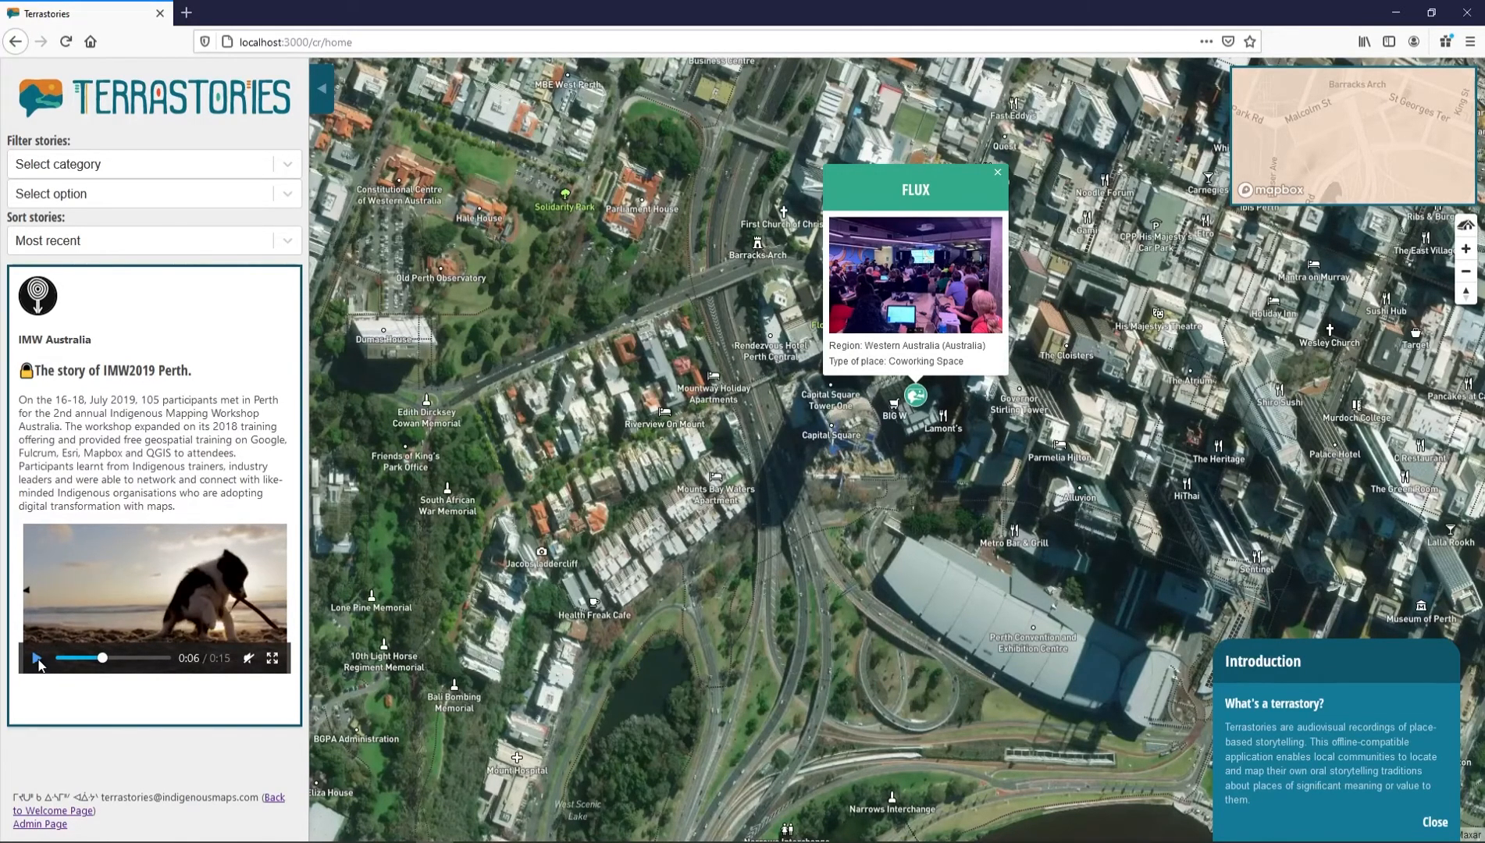
left_click(37, 659)
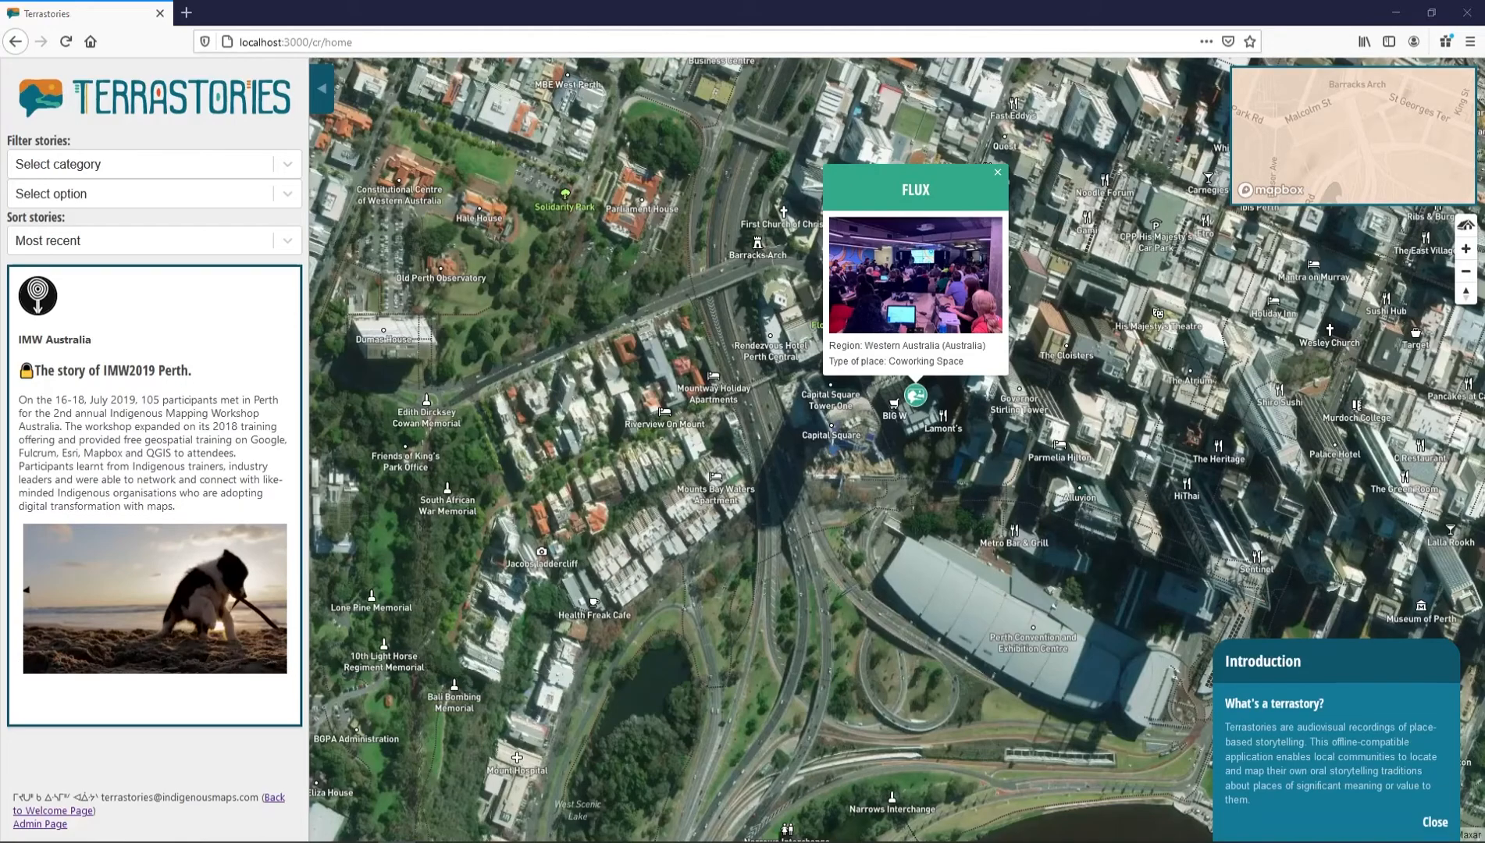